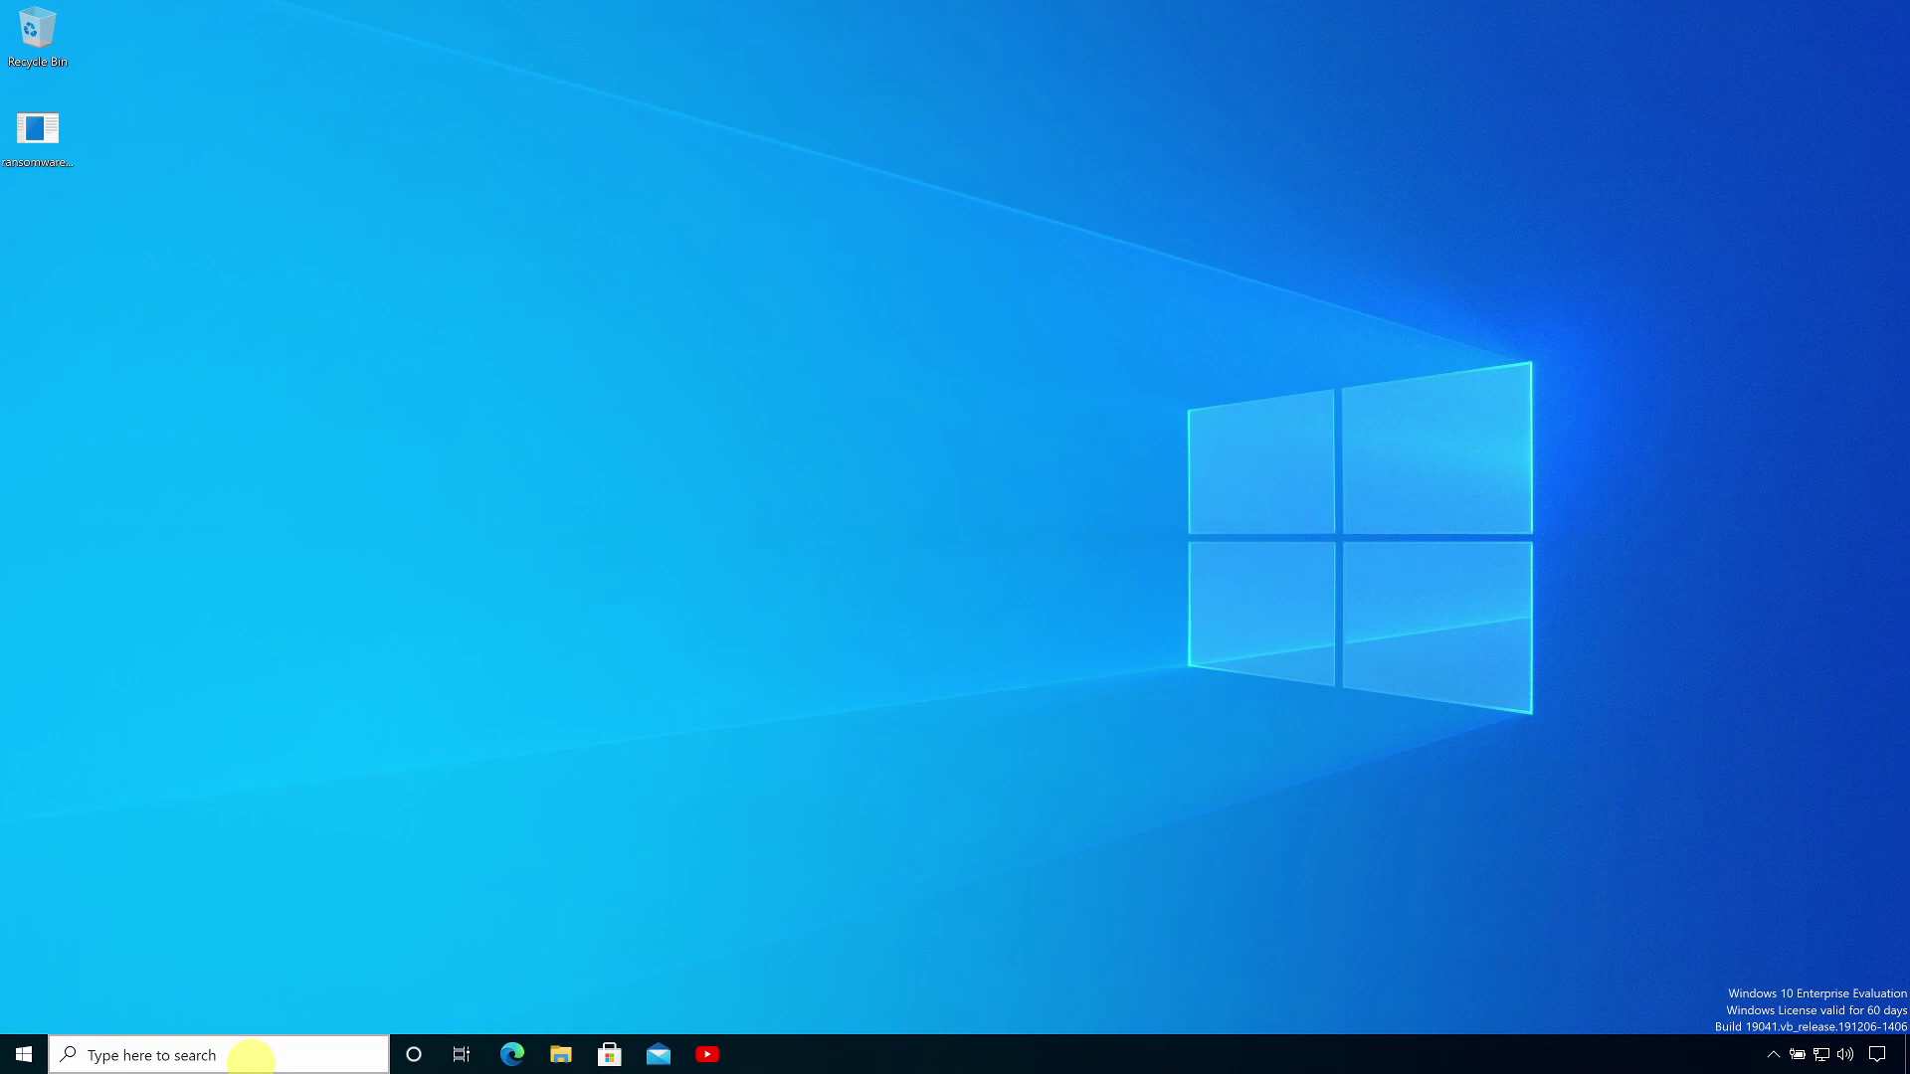
- Search the taskbar for 'windows security'
click(251, 1059)
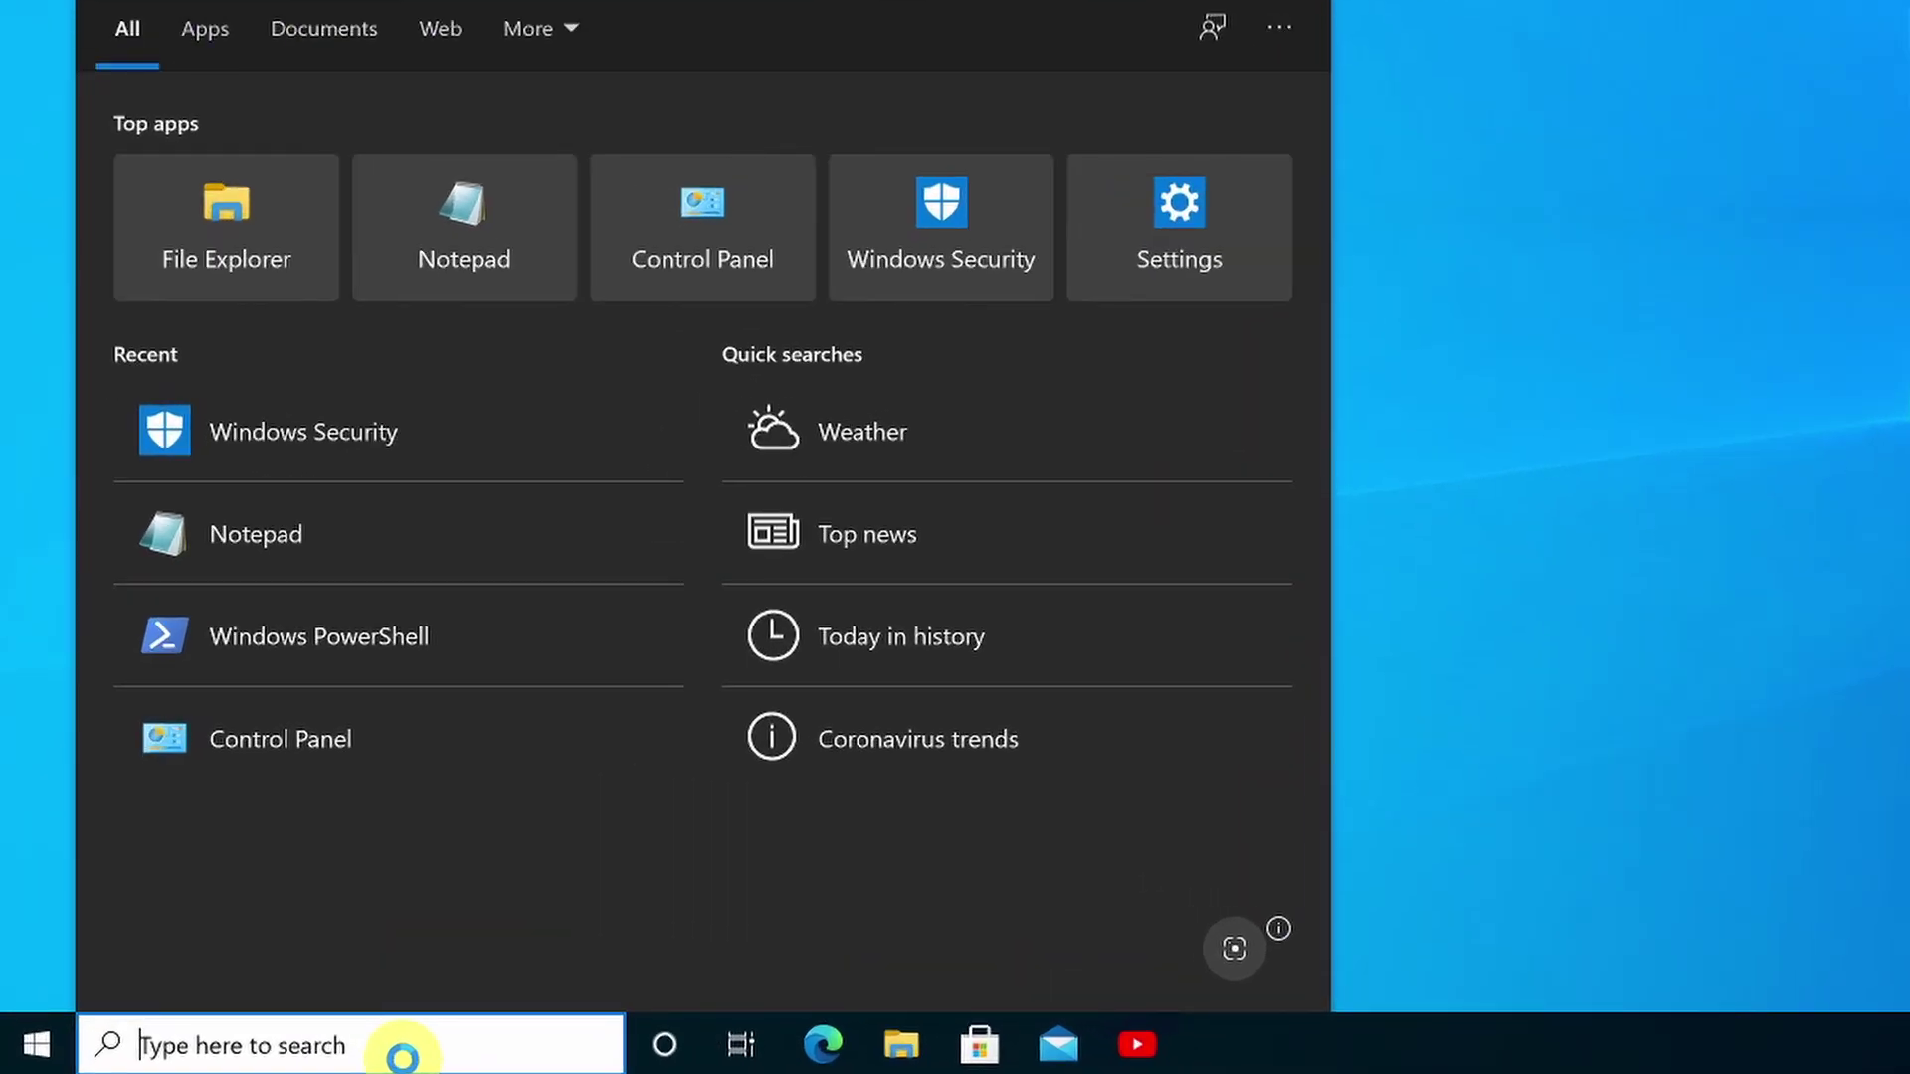
text(windows )
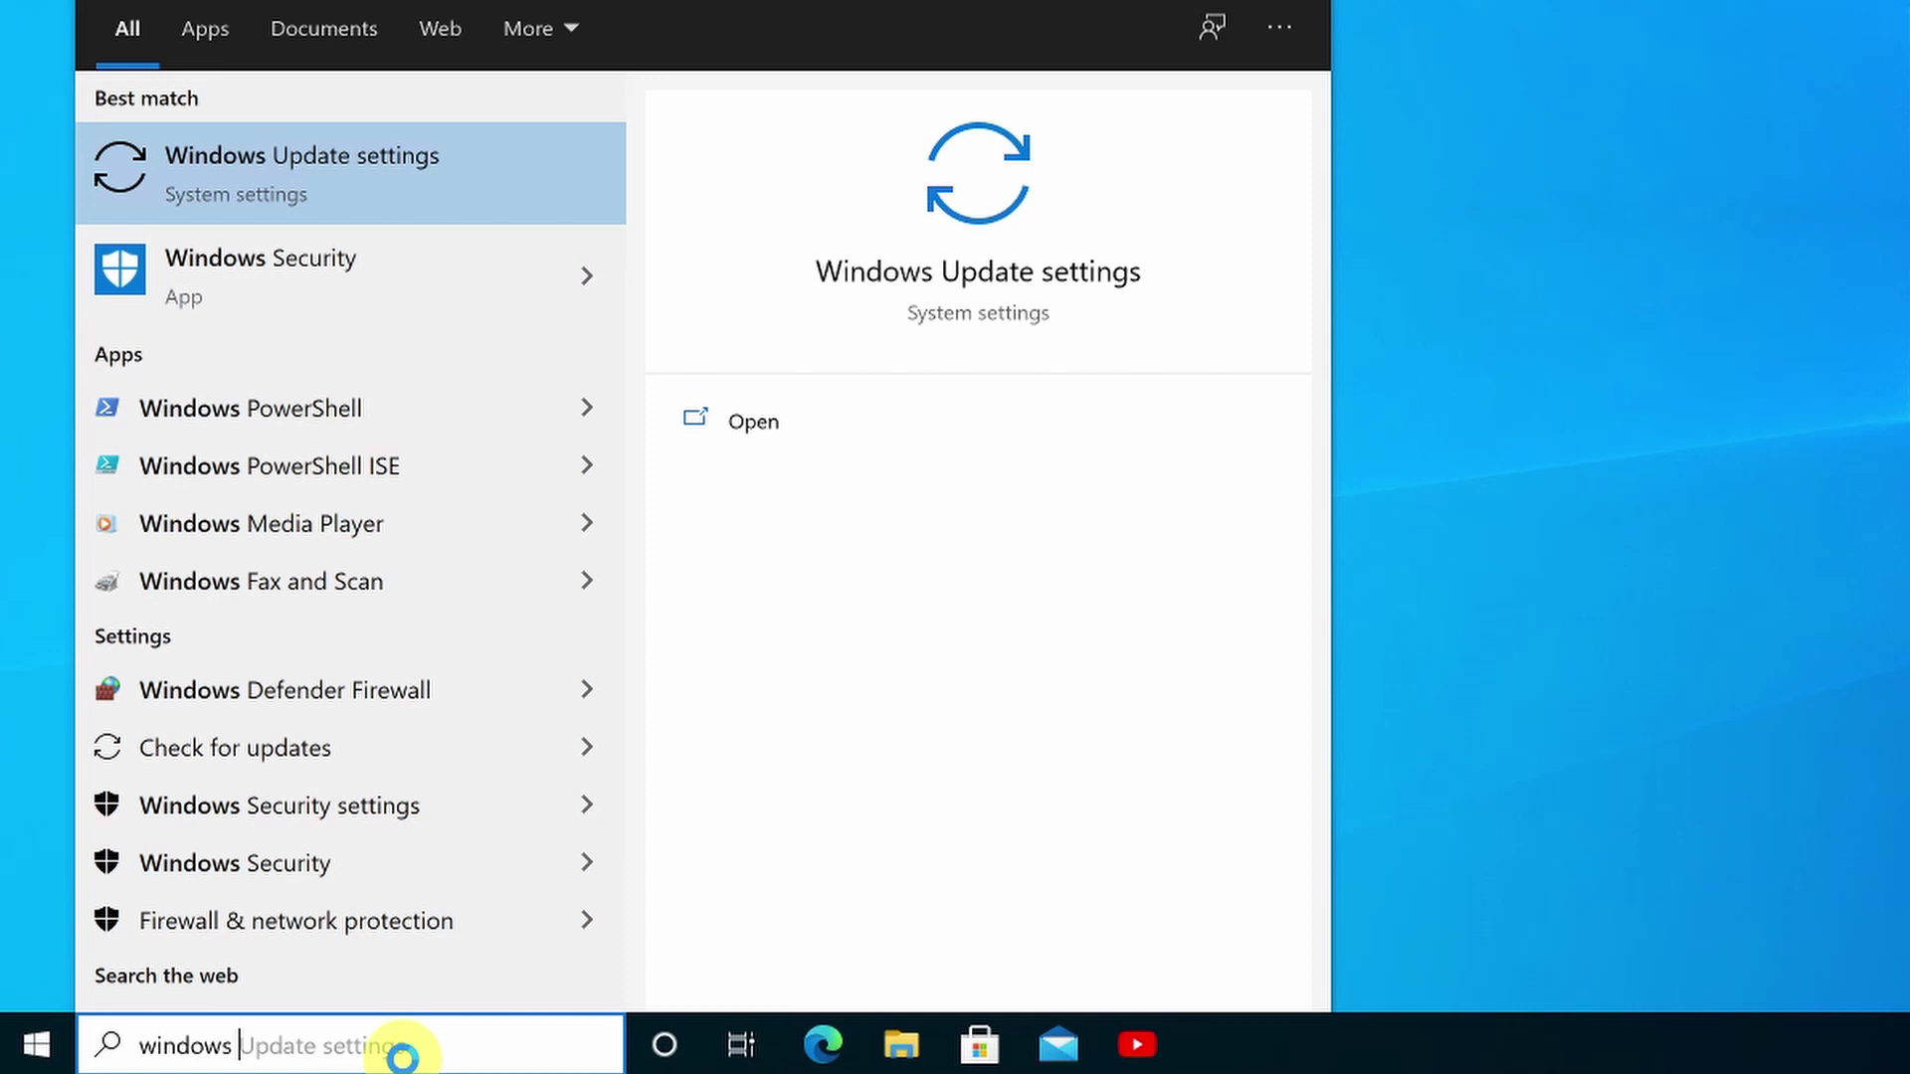
text(security)
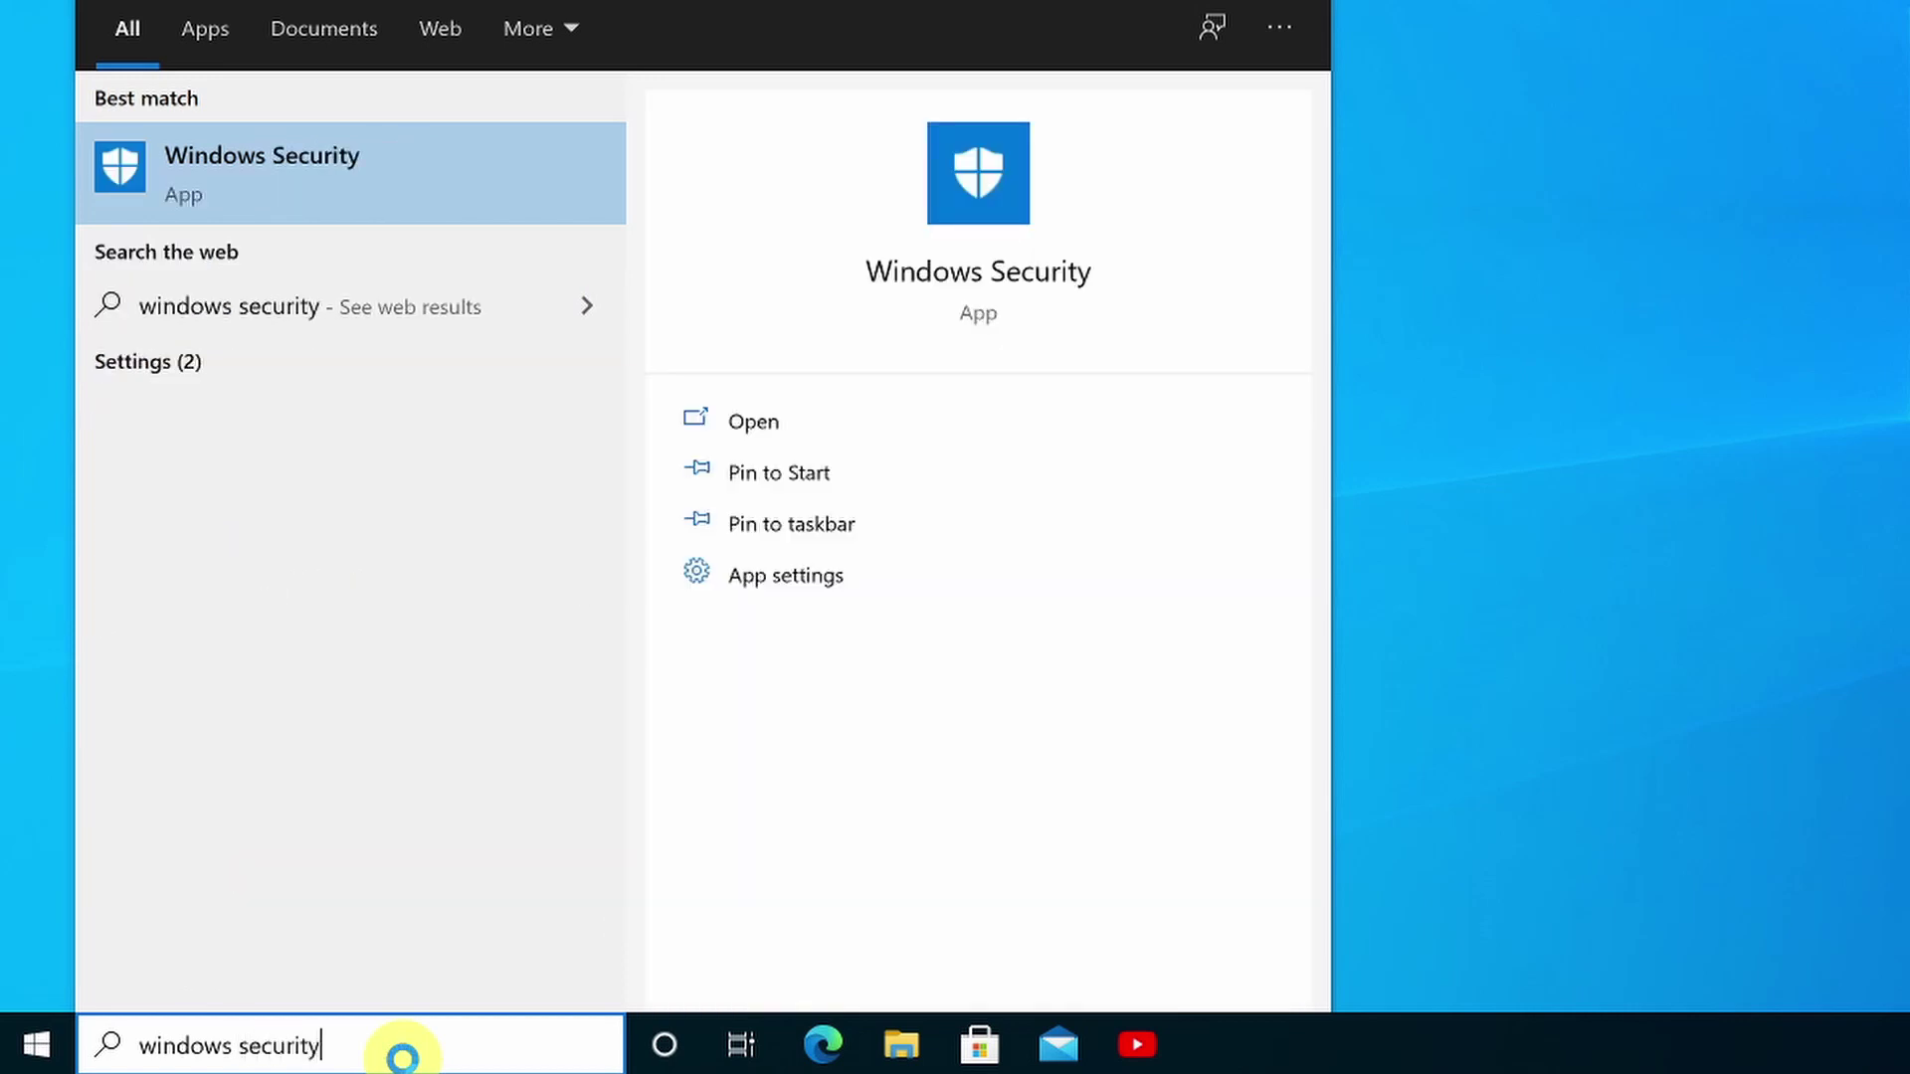
- Turn Controlled folder access On under Virus & threat protection's ransomware protection settings
click(475, 184)
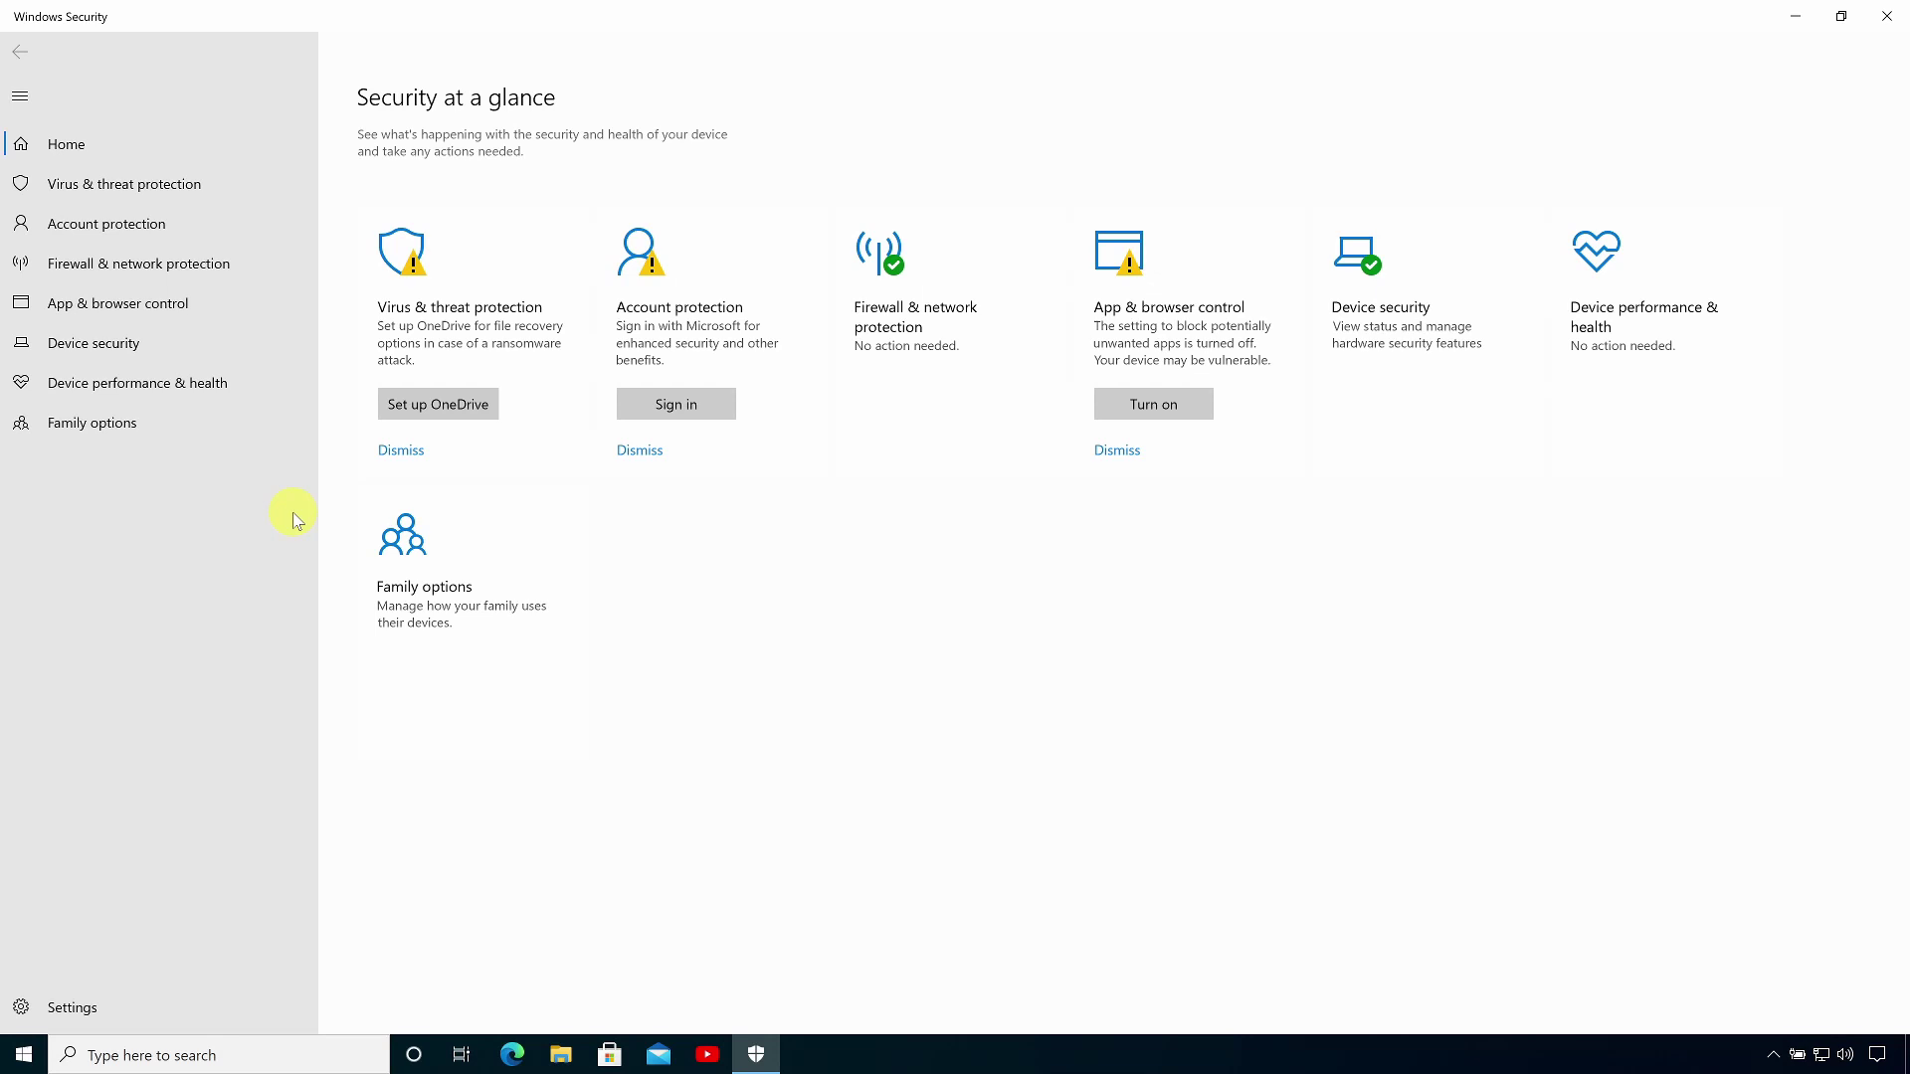
click(547, 326)
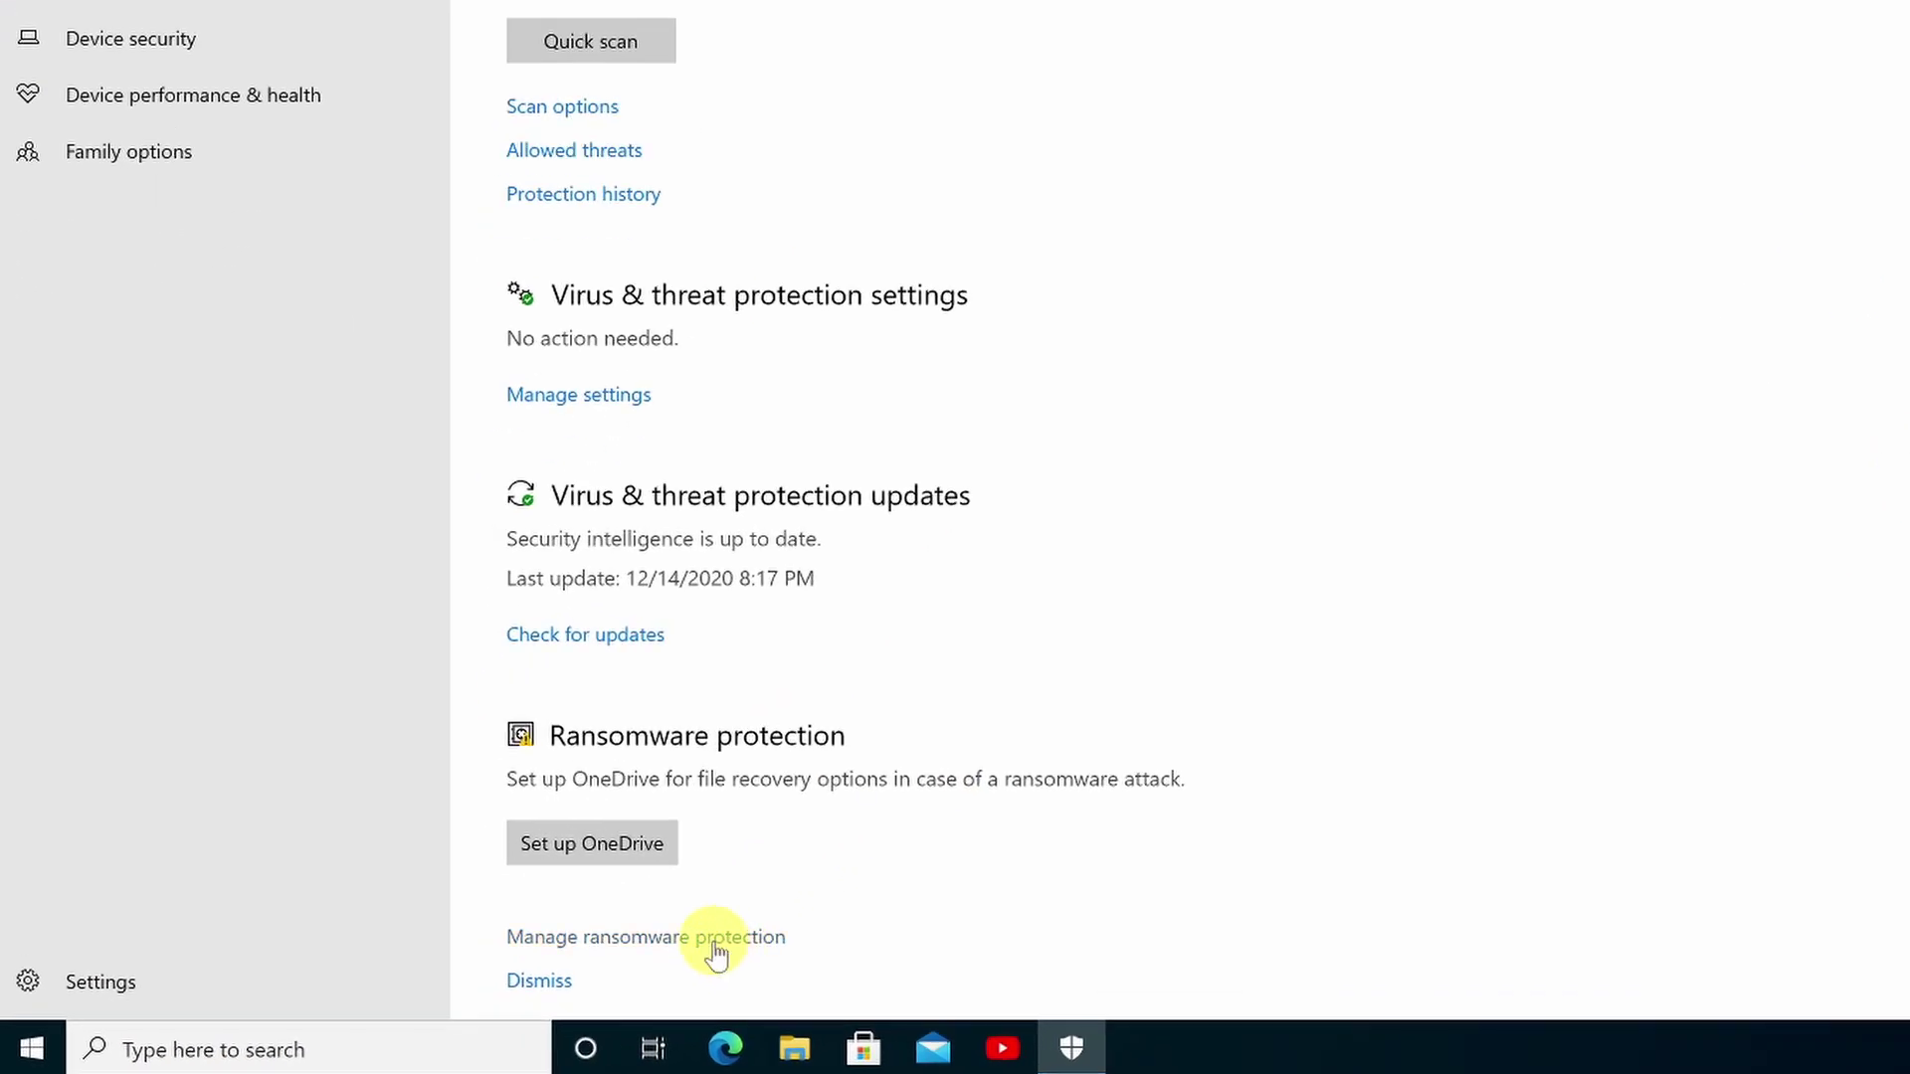
click(714, 943)
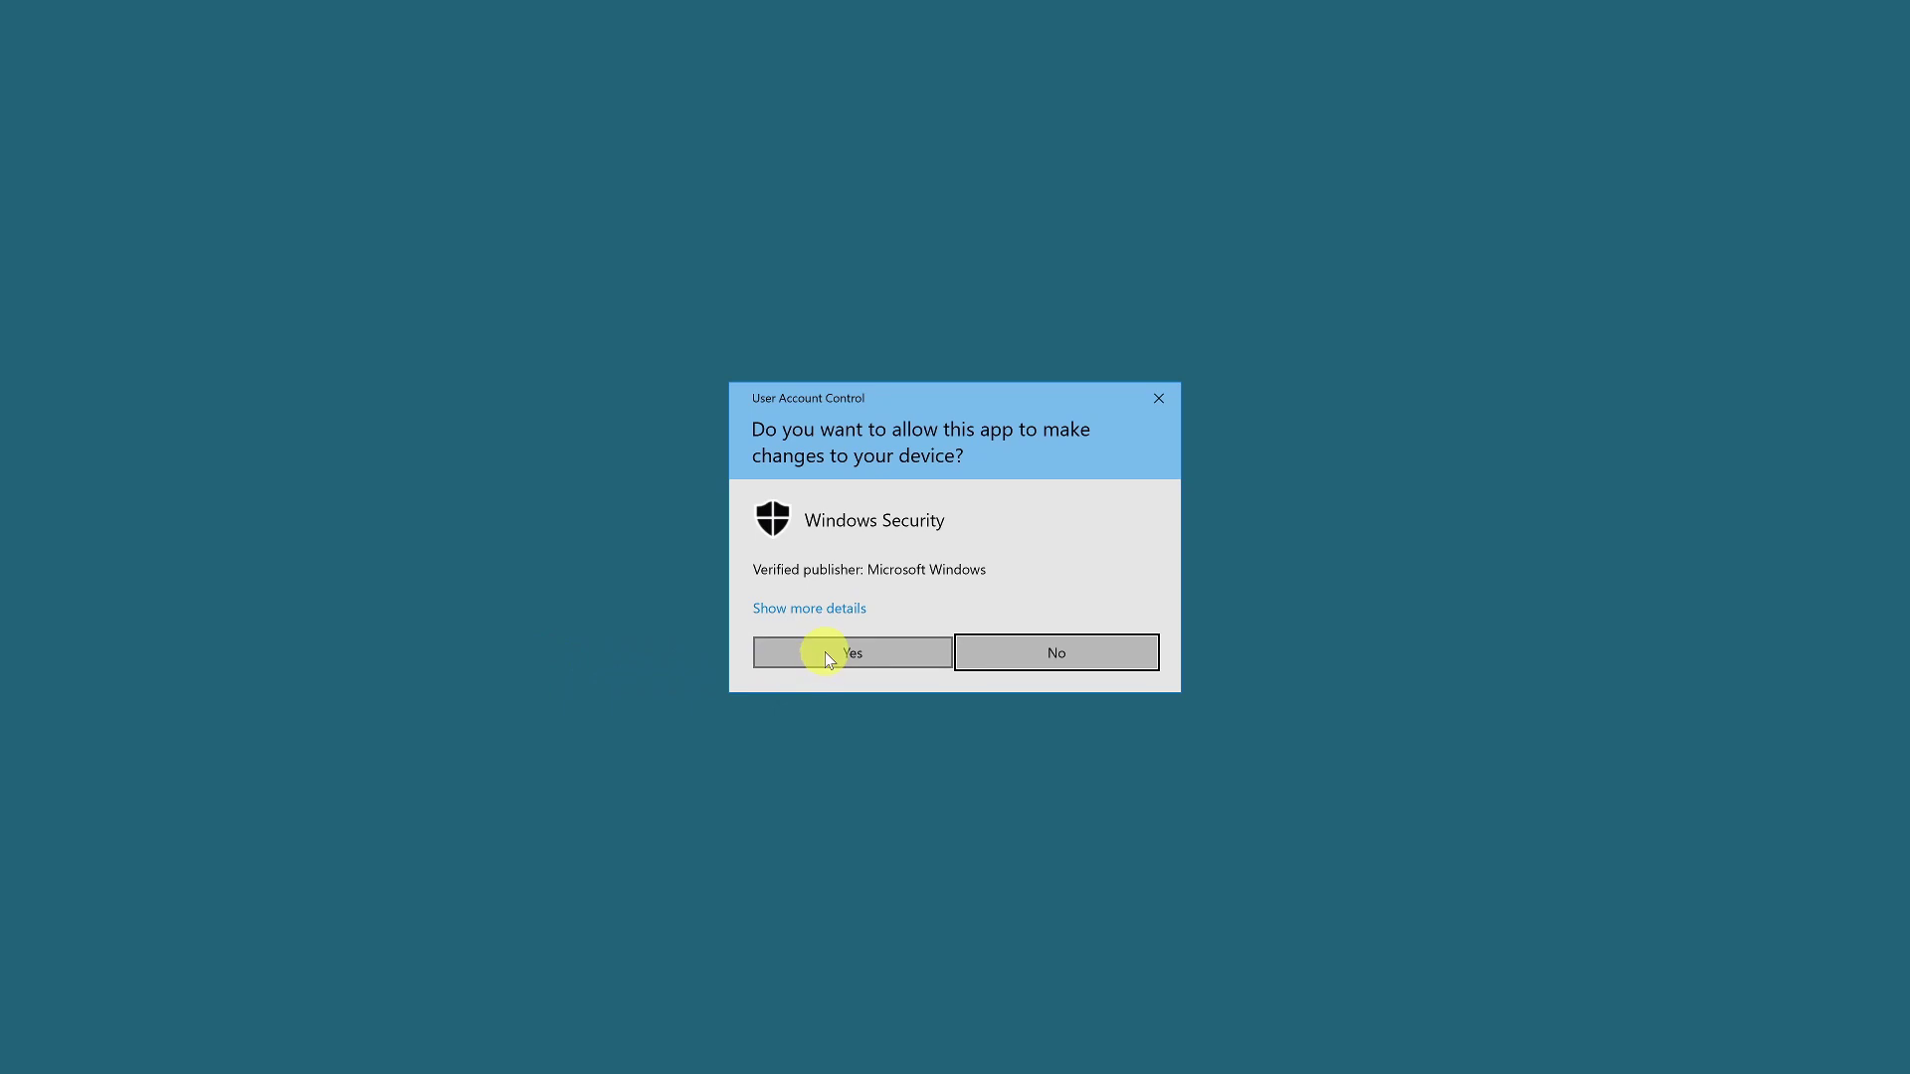
click(826, 653)
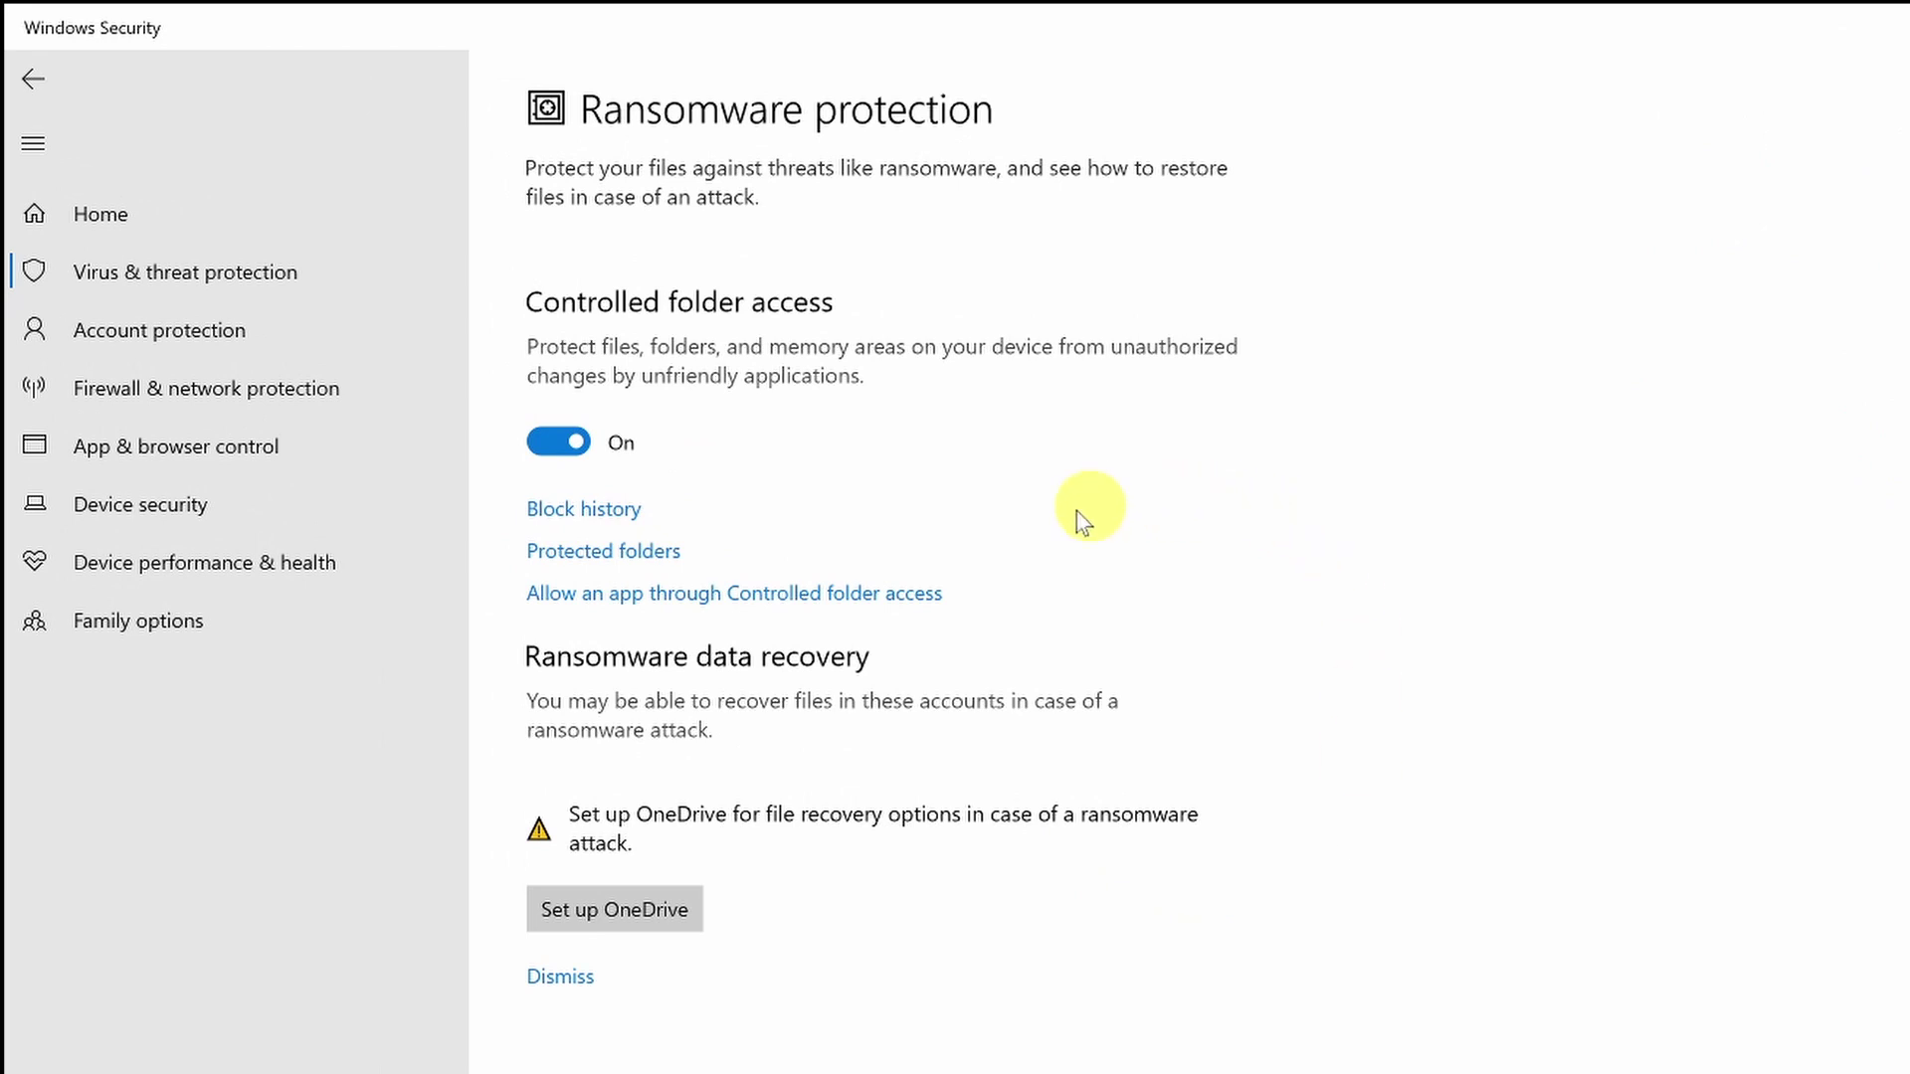
- Add the C:\Demo folder to the protected folders list, then return to Ransomware protection
click(659, 560)
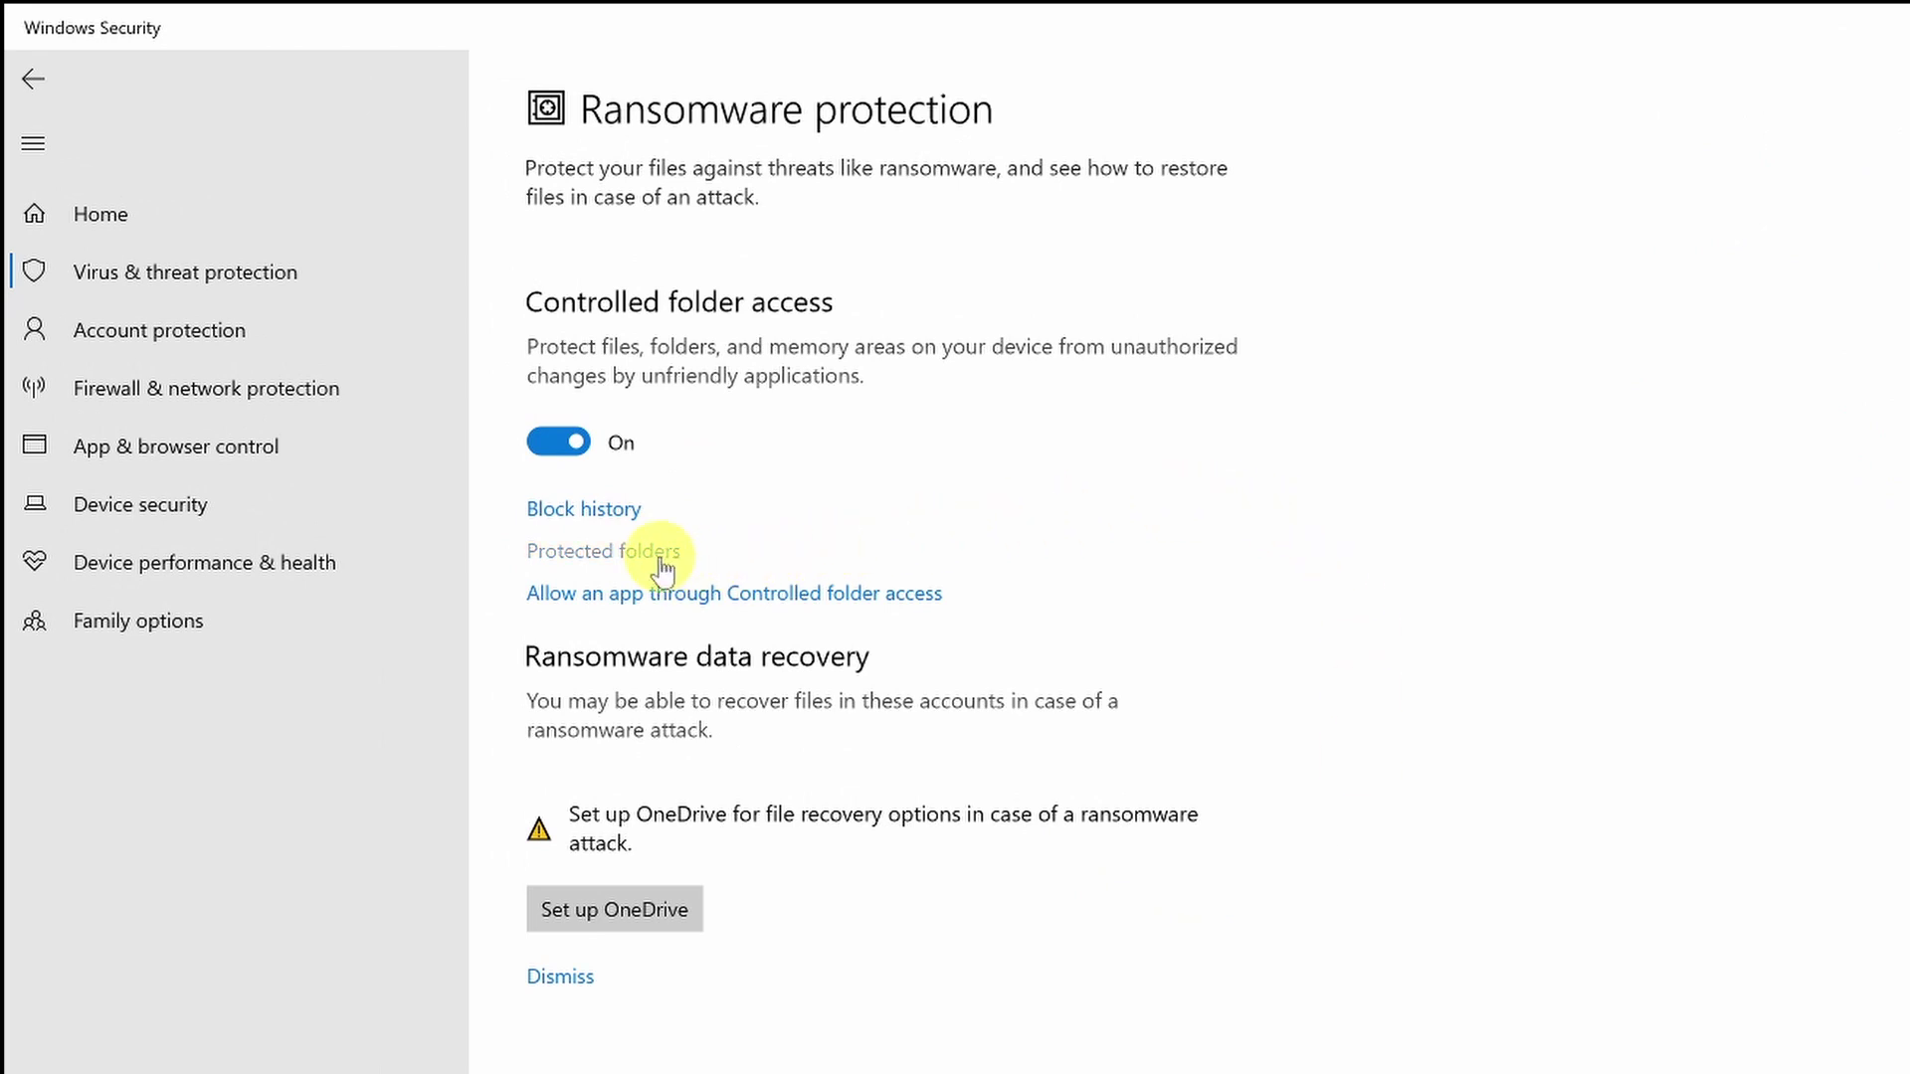
click(905, 653)
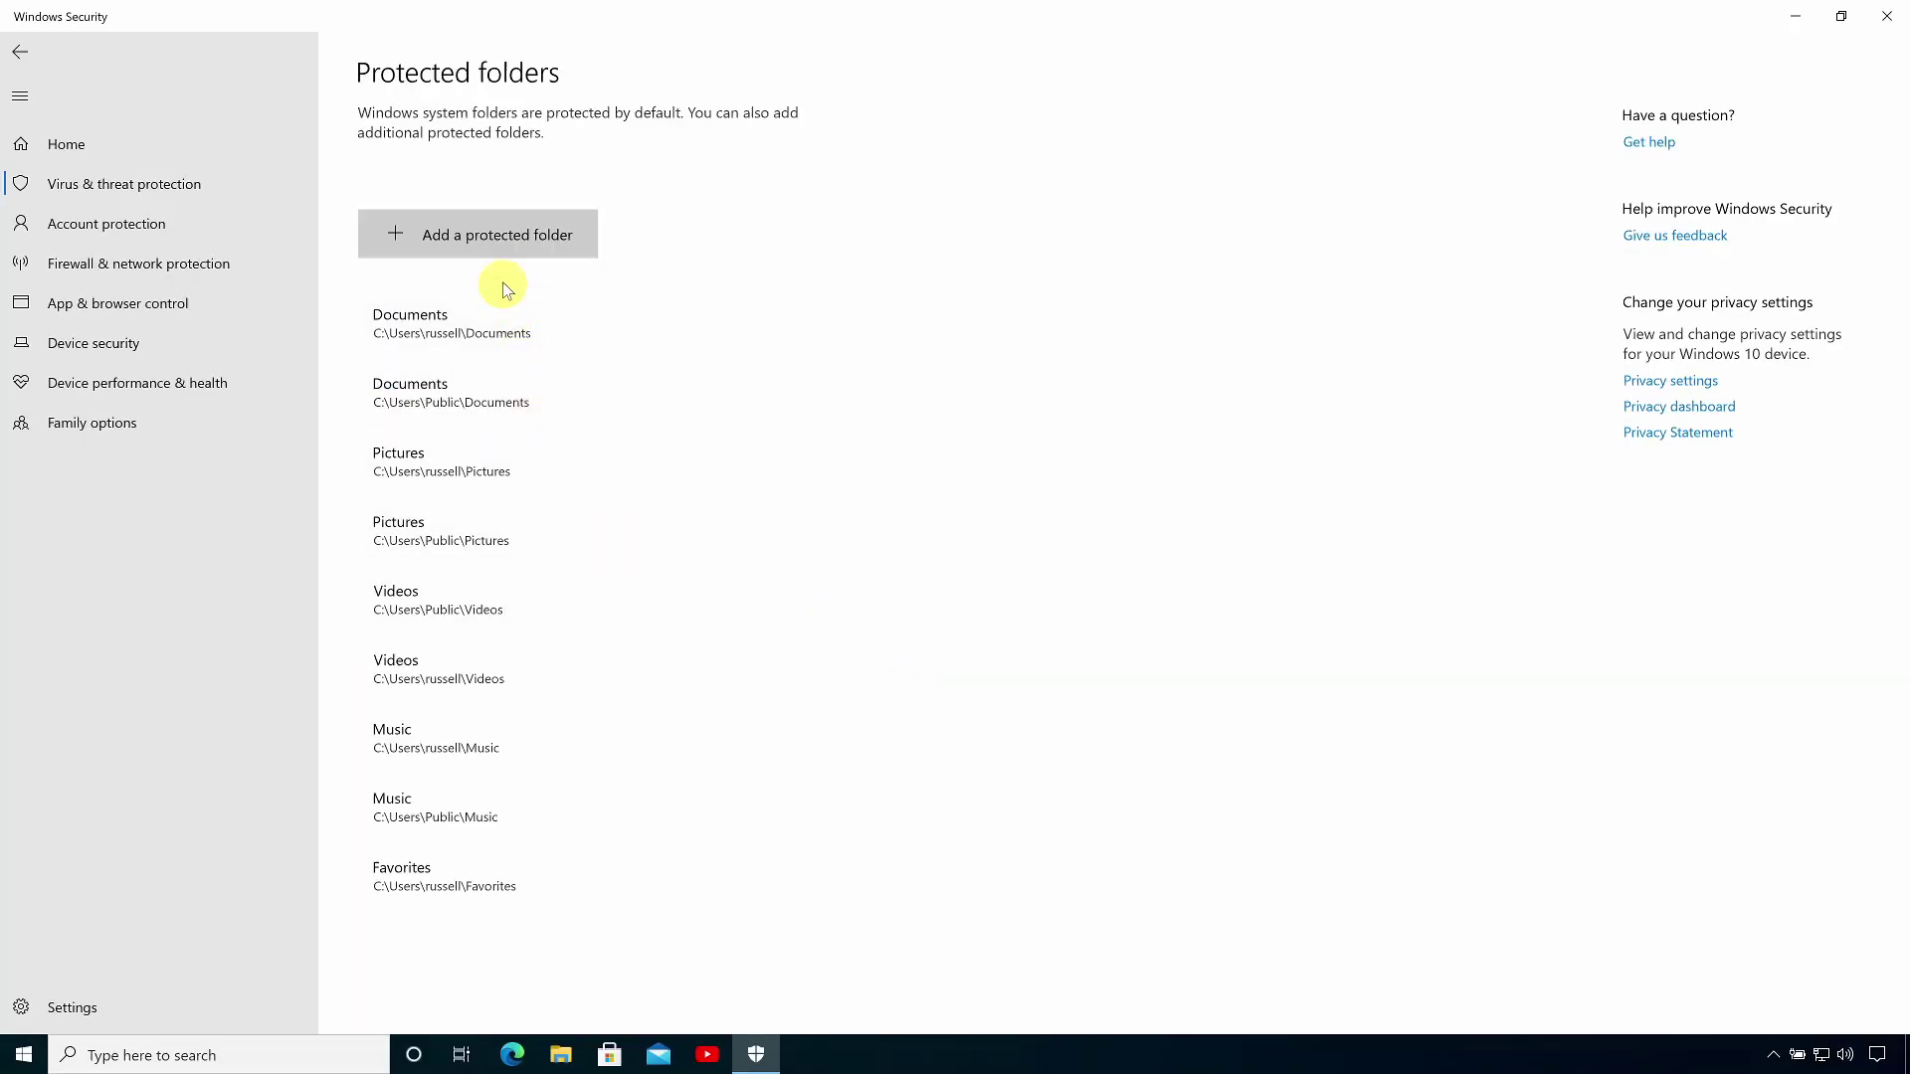
click(497, 256)
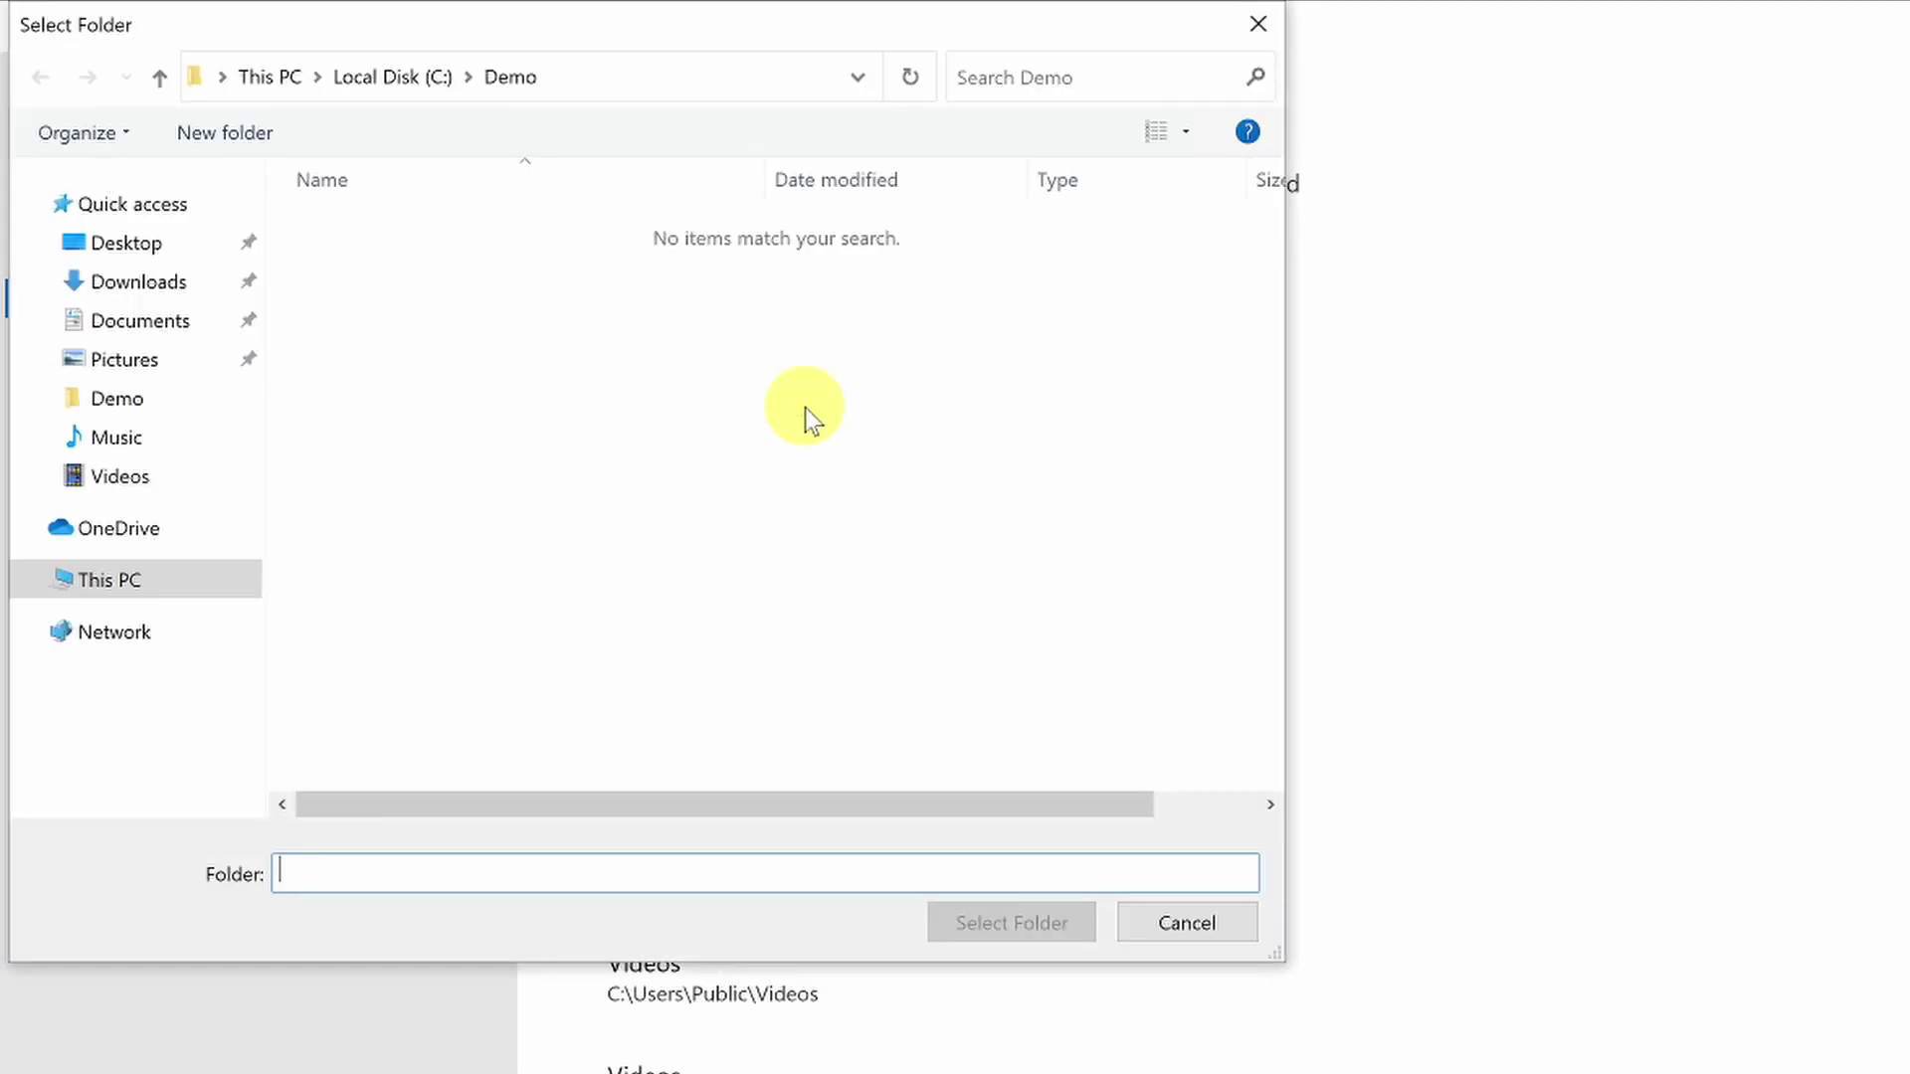
click(90, 587)
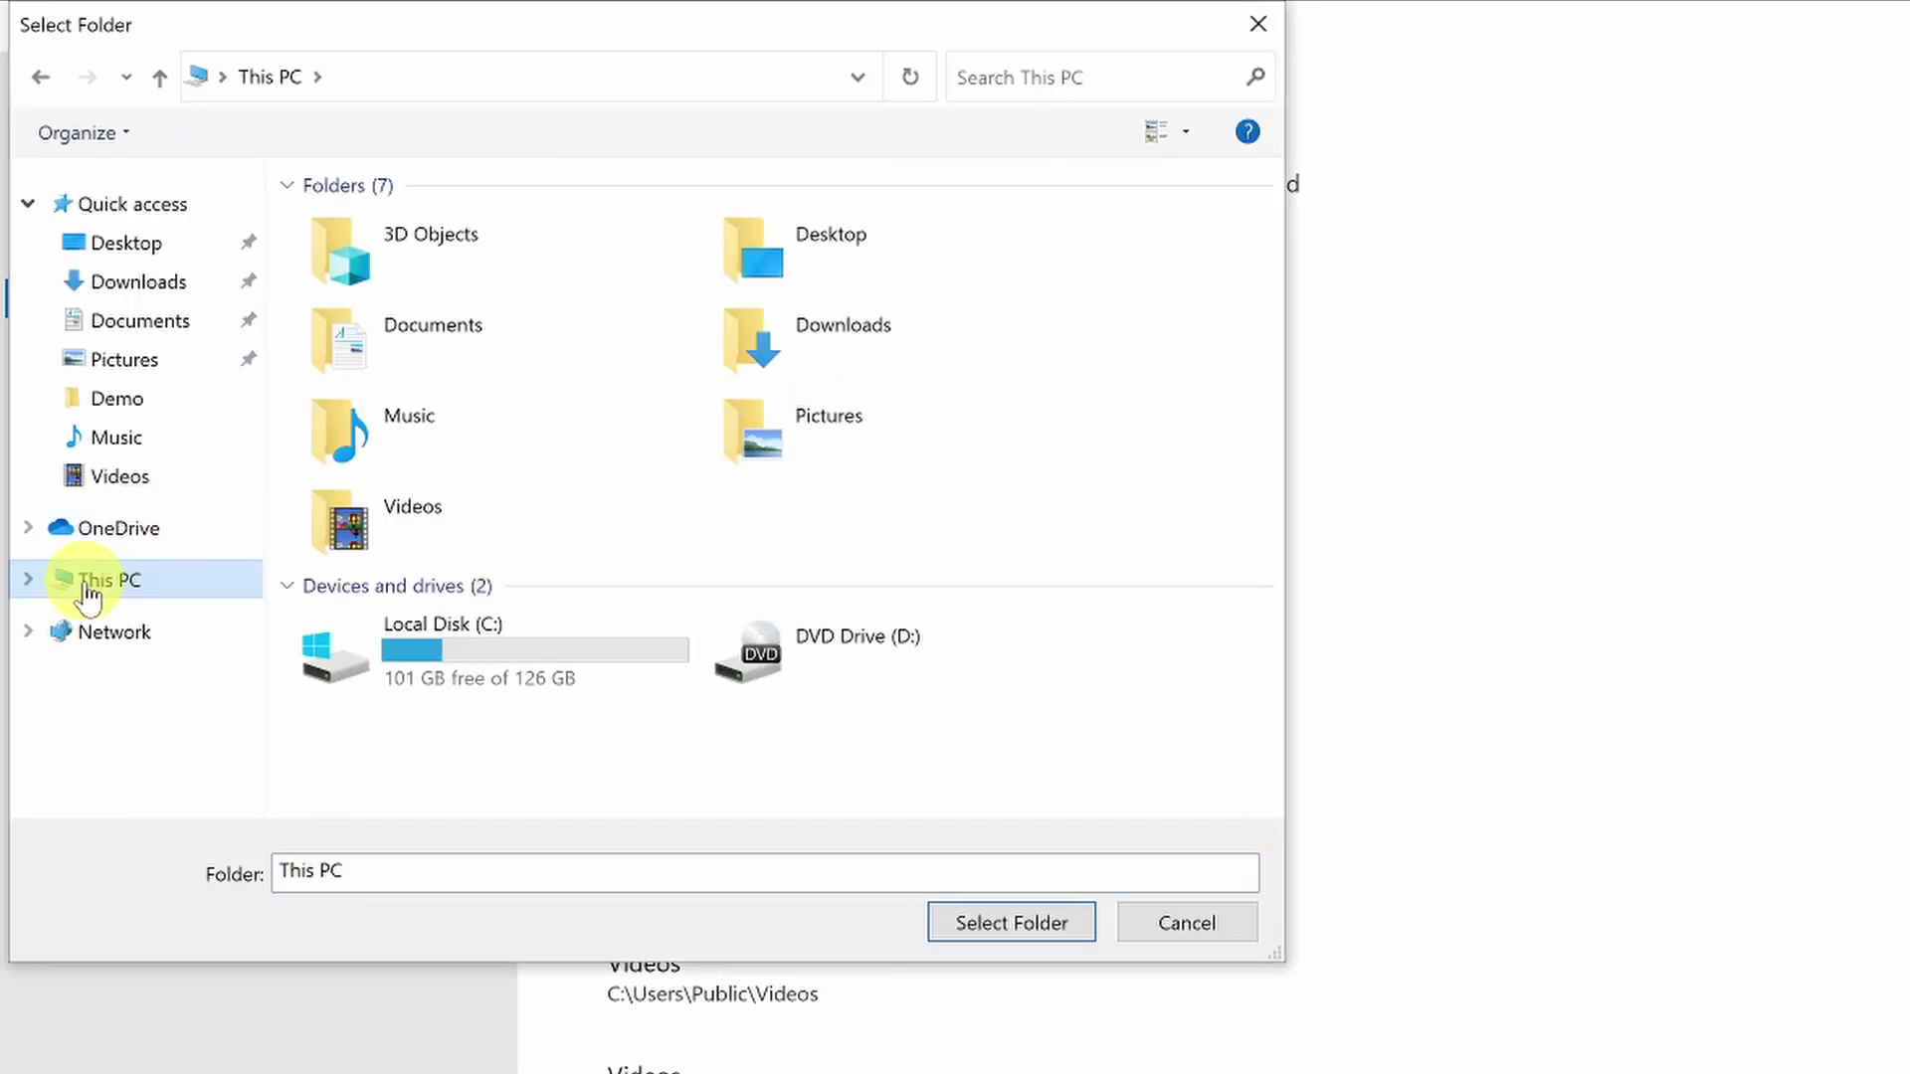
double_click(595, 640)
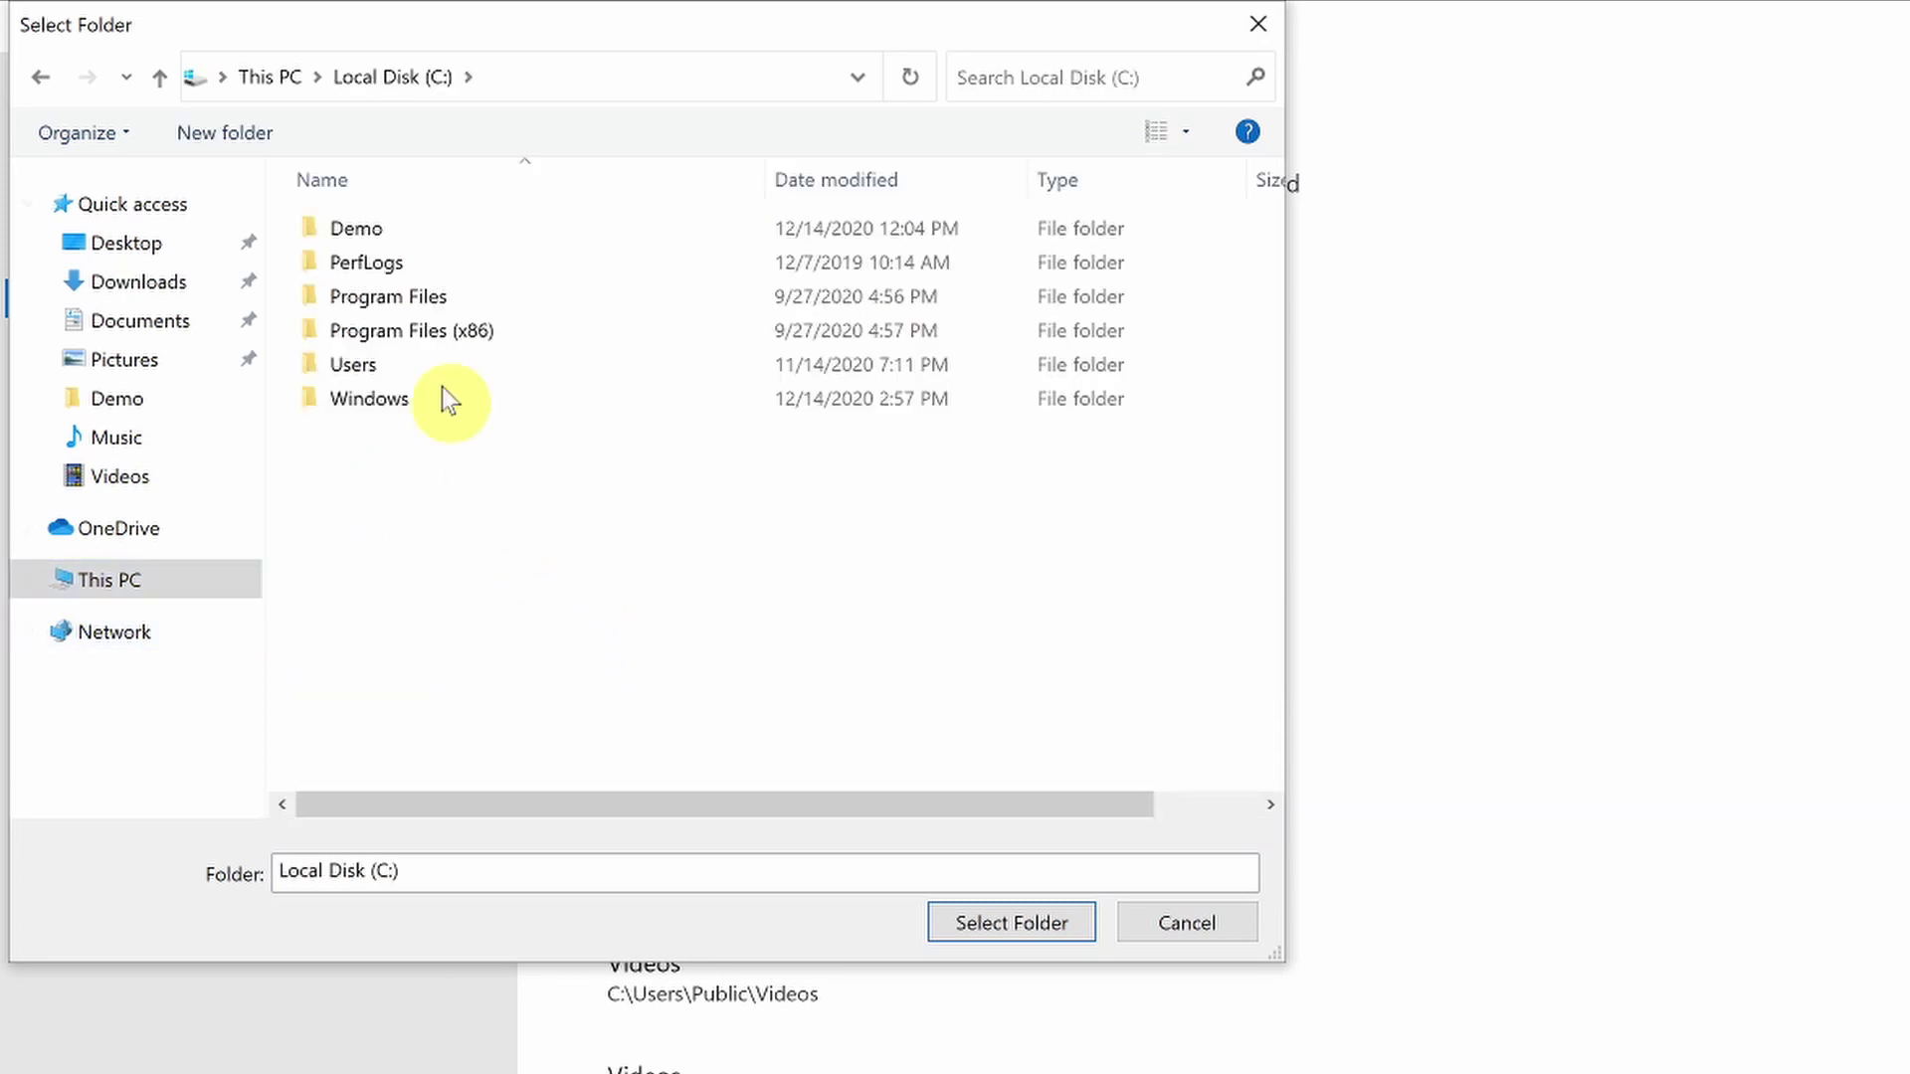
click(443, 230)
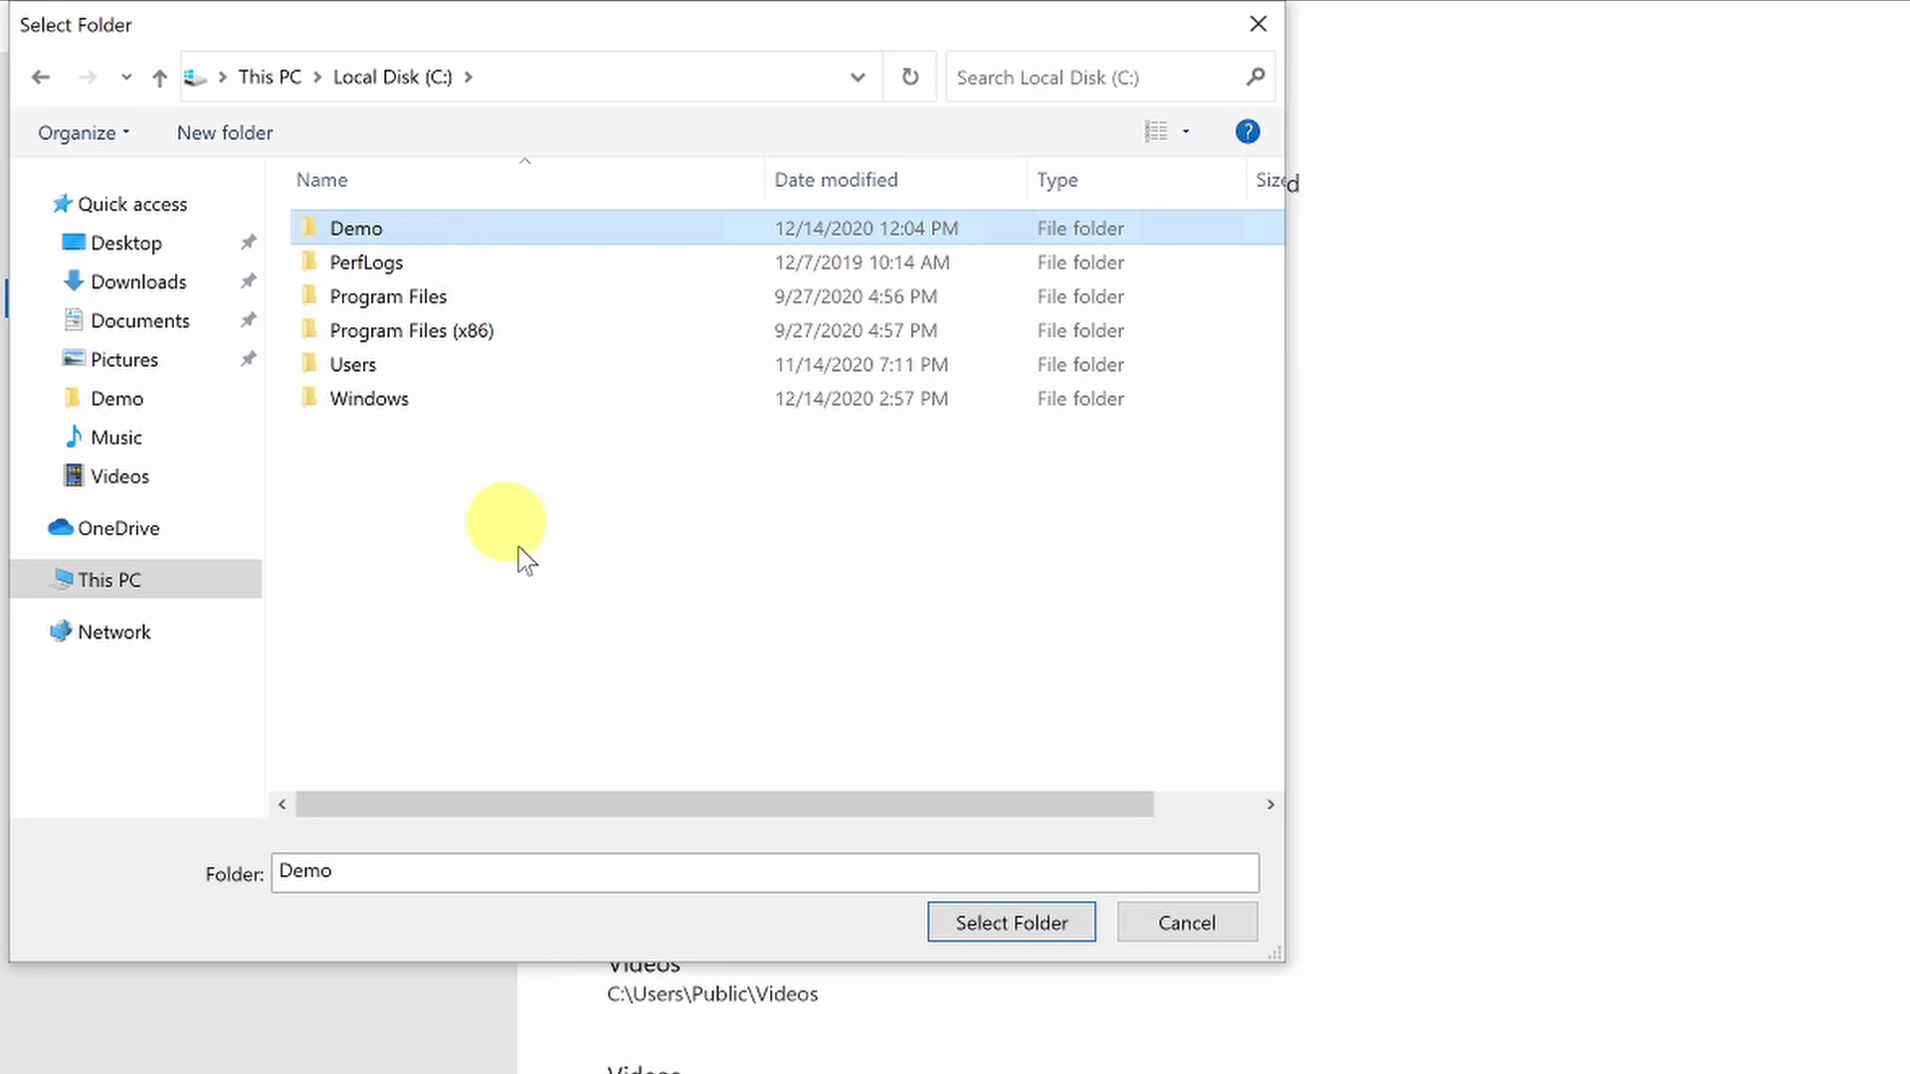
click(995, 925)
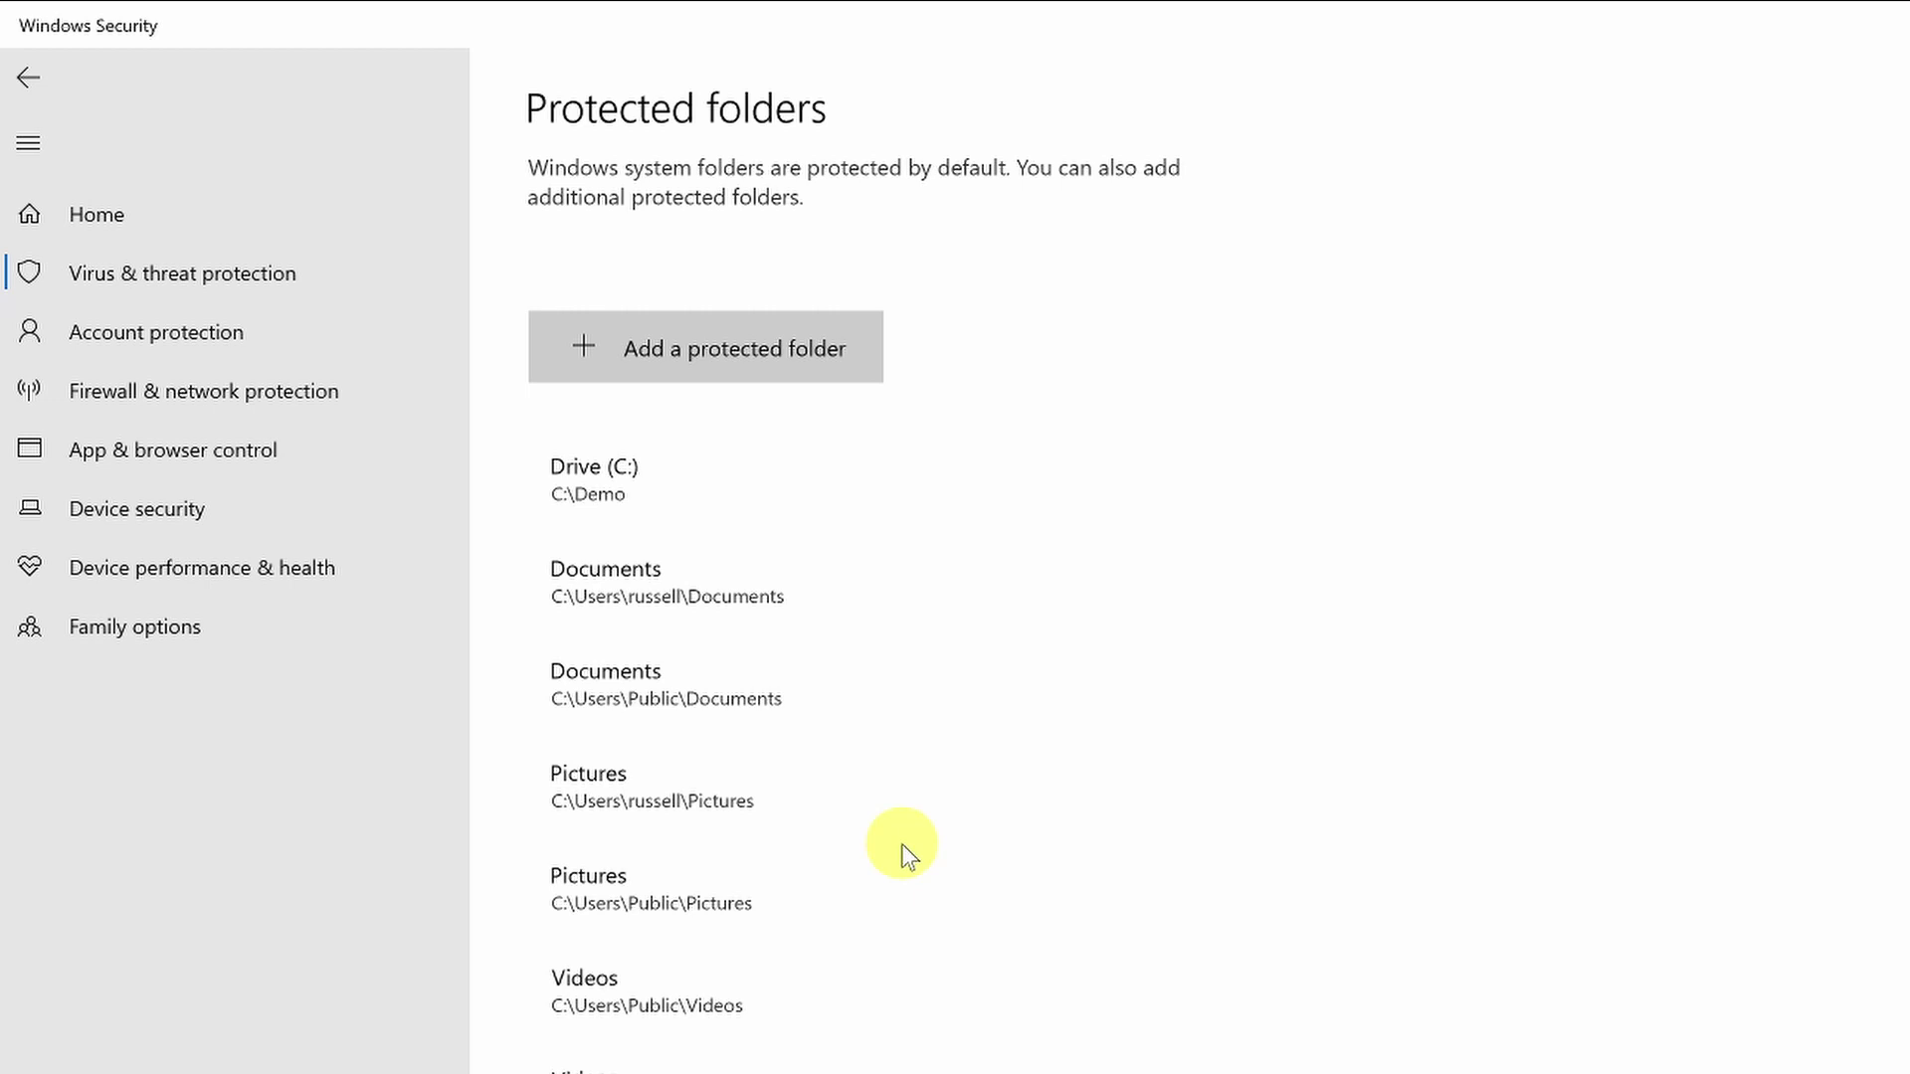
click(30, 79)
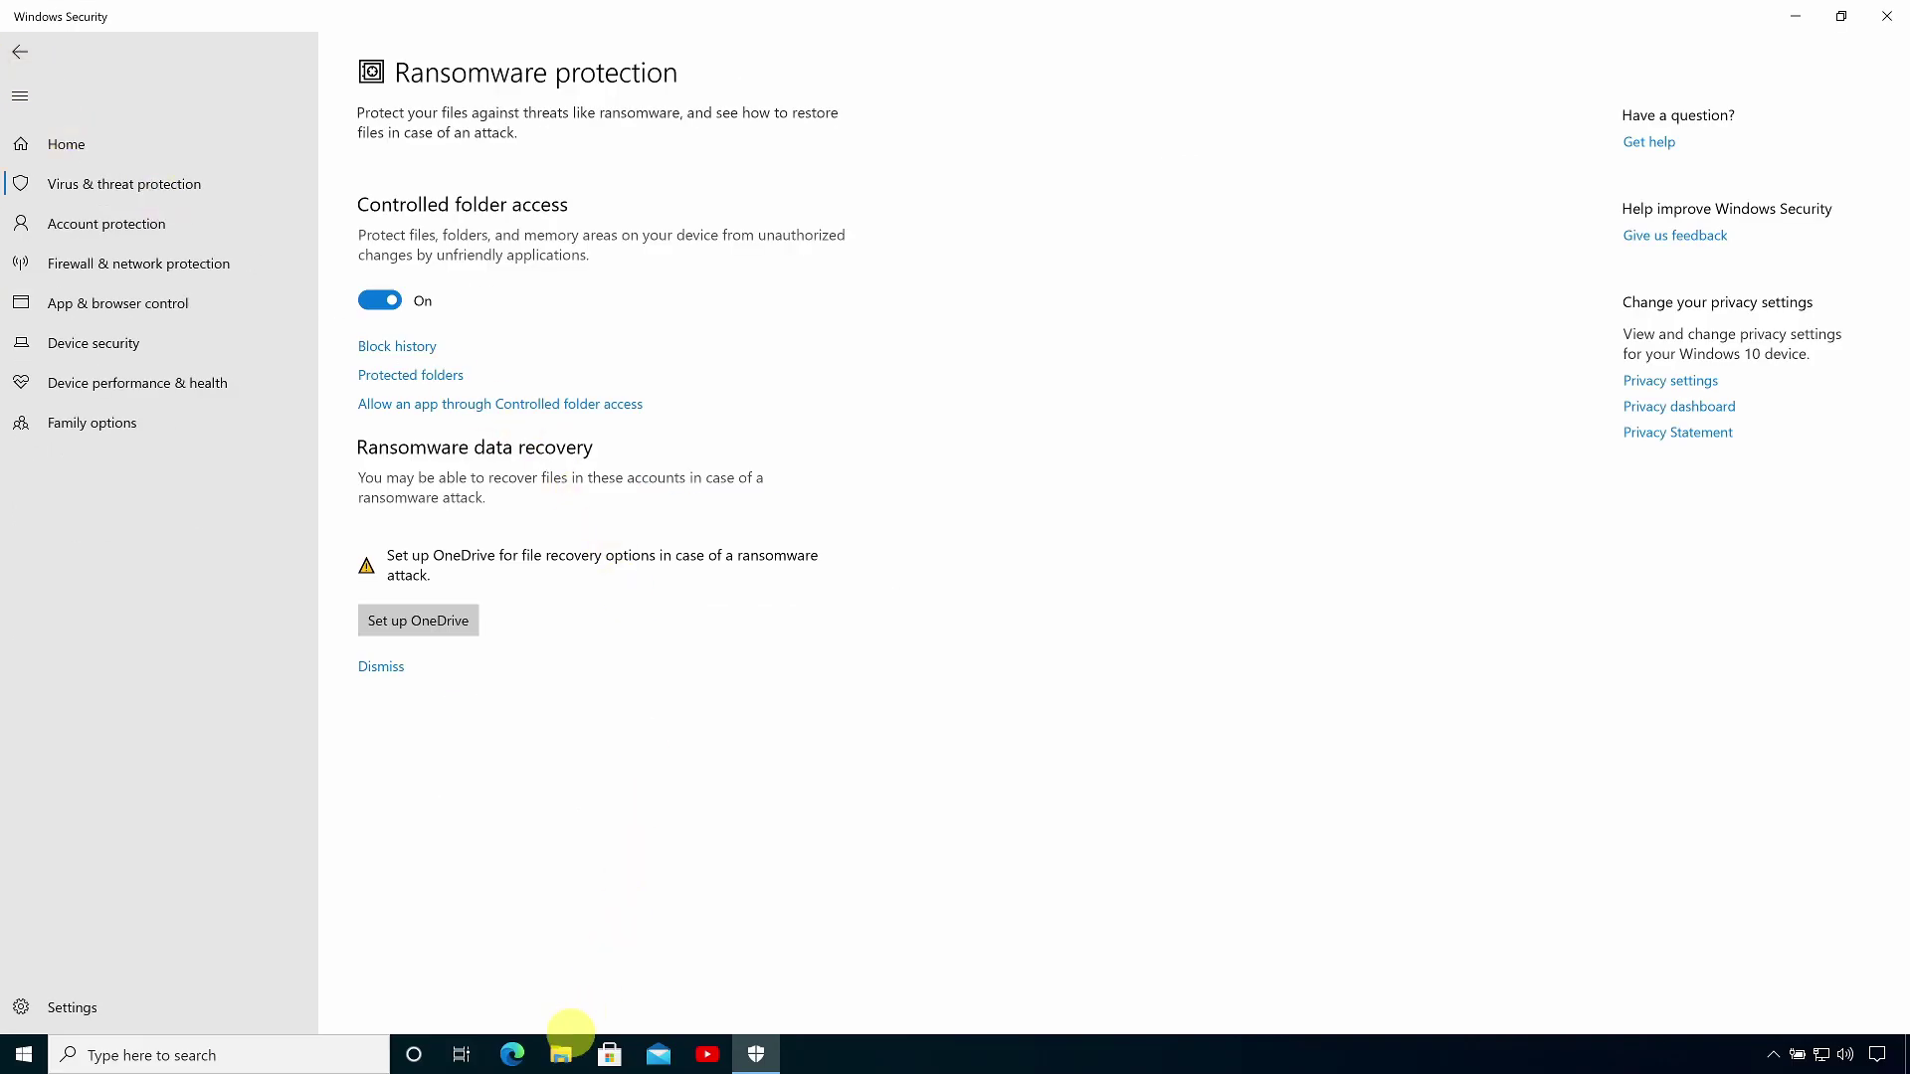
- Open C:\Demo in File Explorer to check its Secrets file
click(563, 1050)
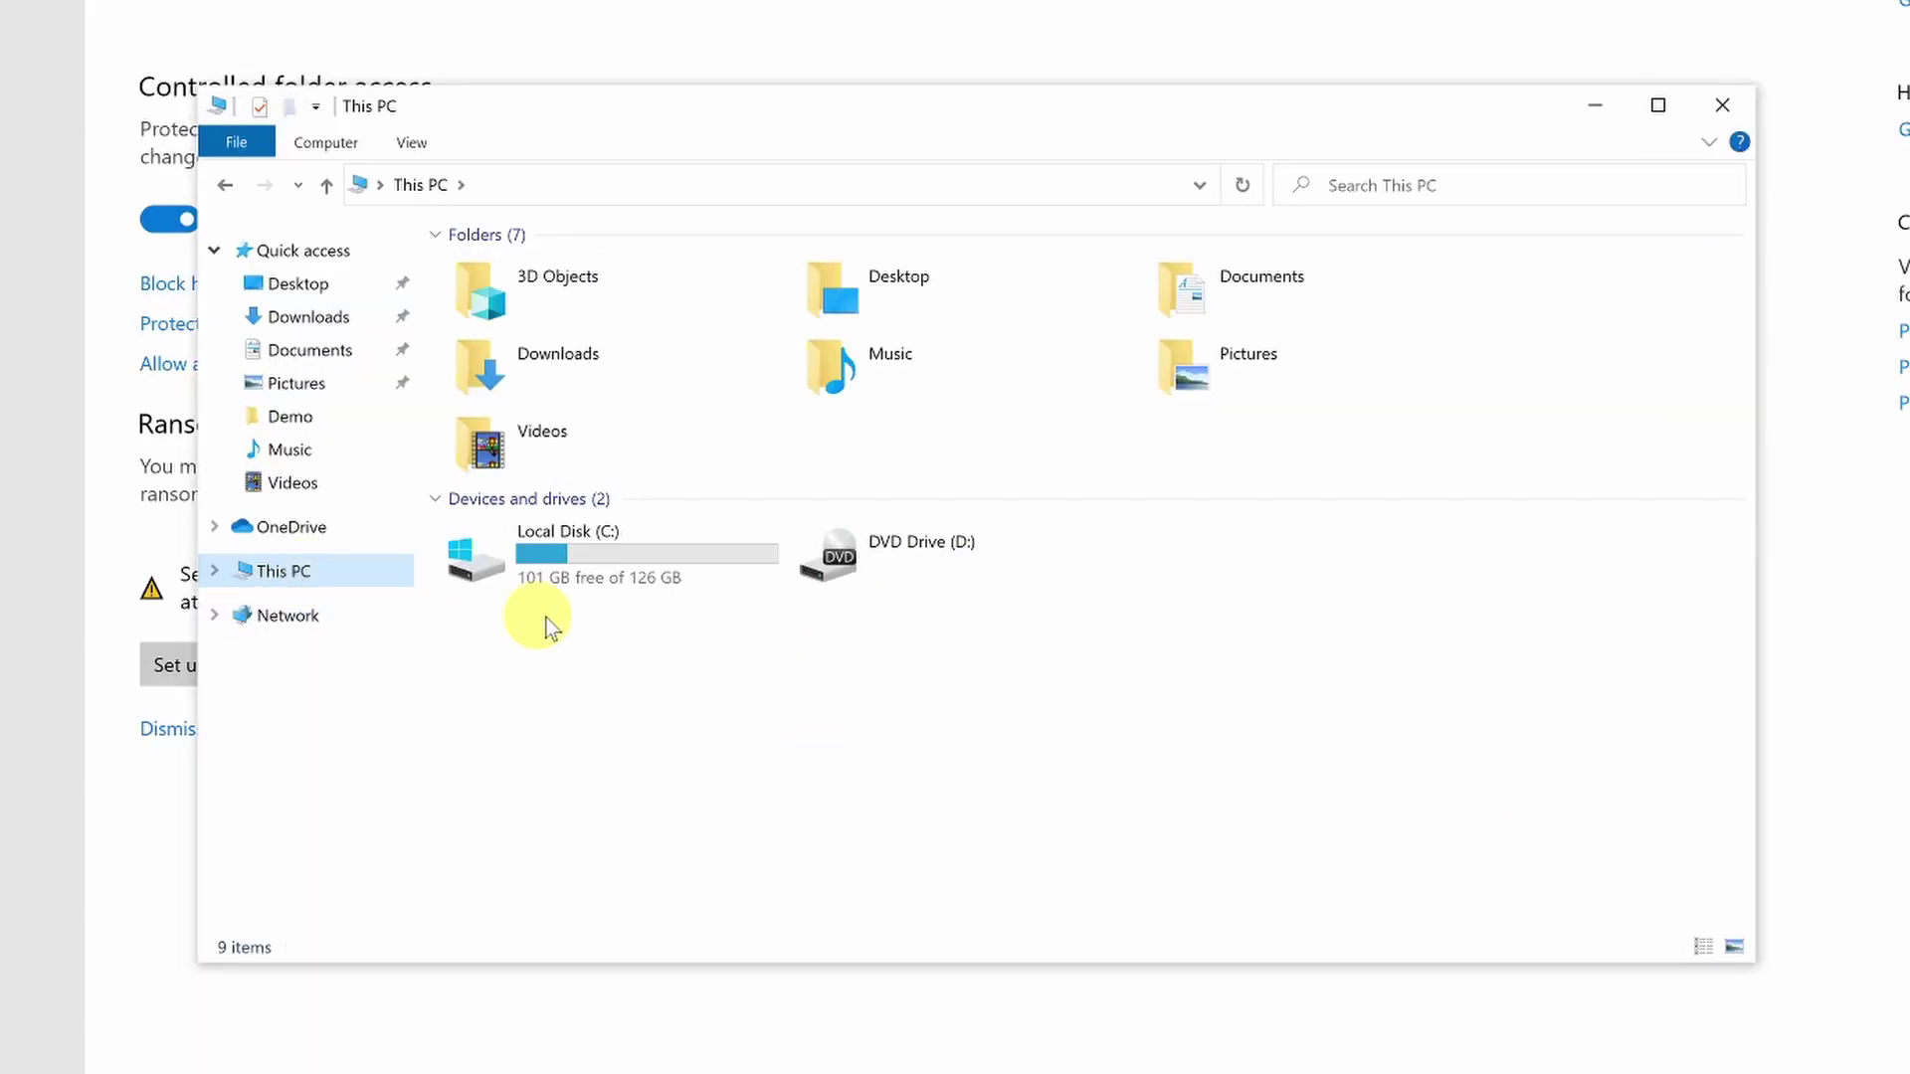
double_click(649, 529)
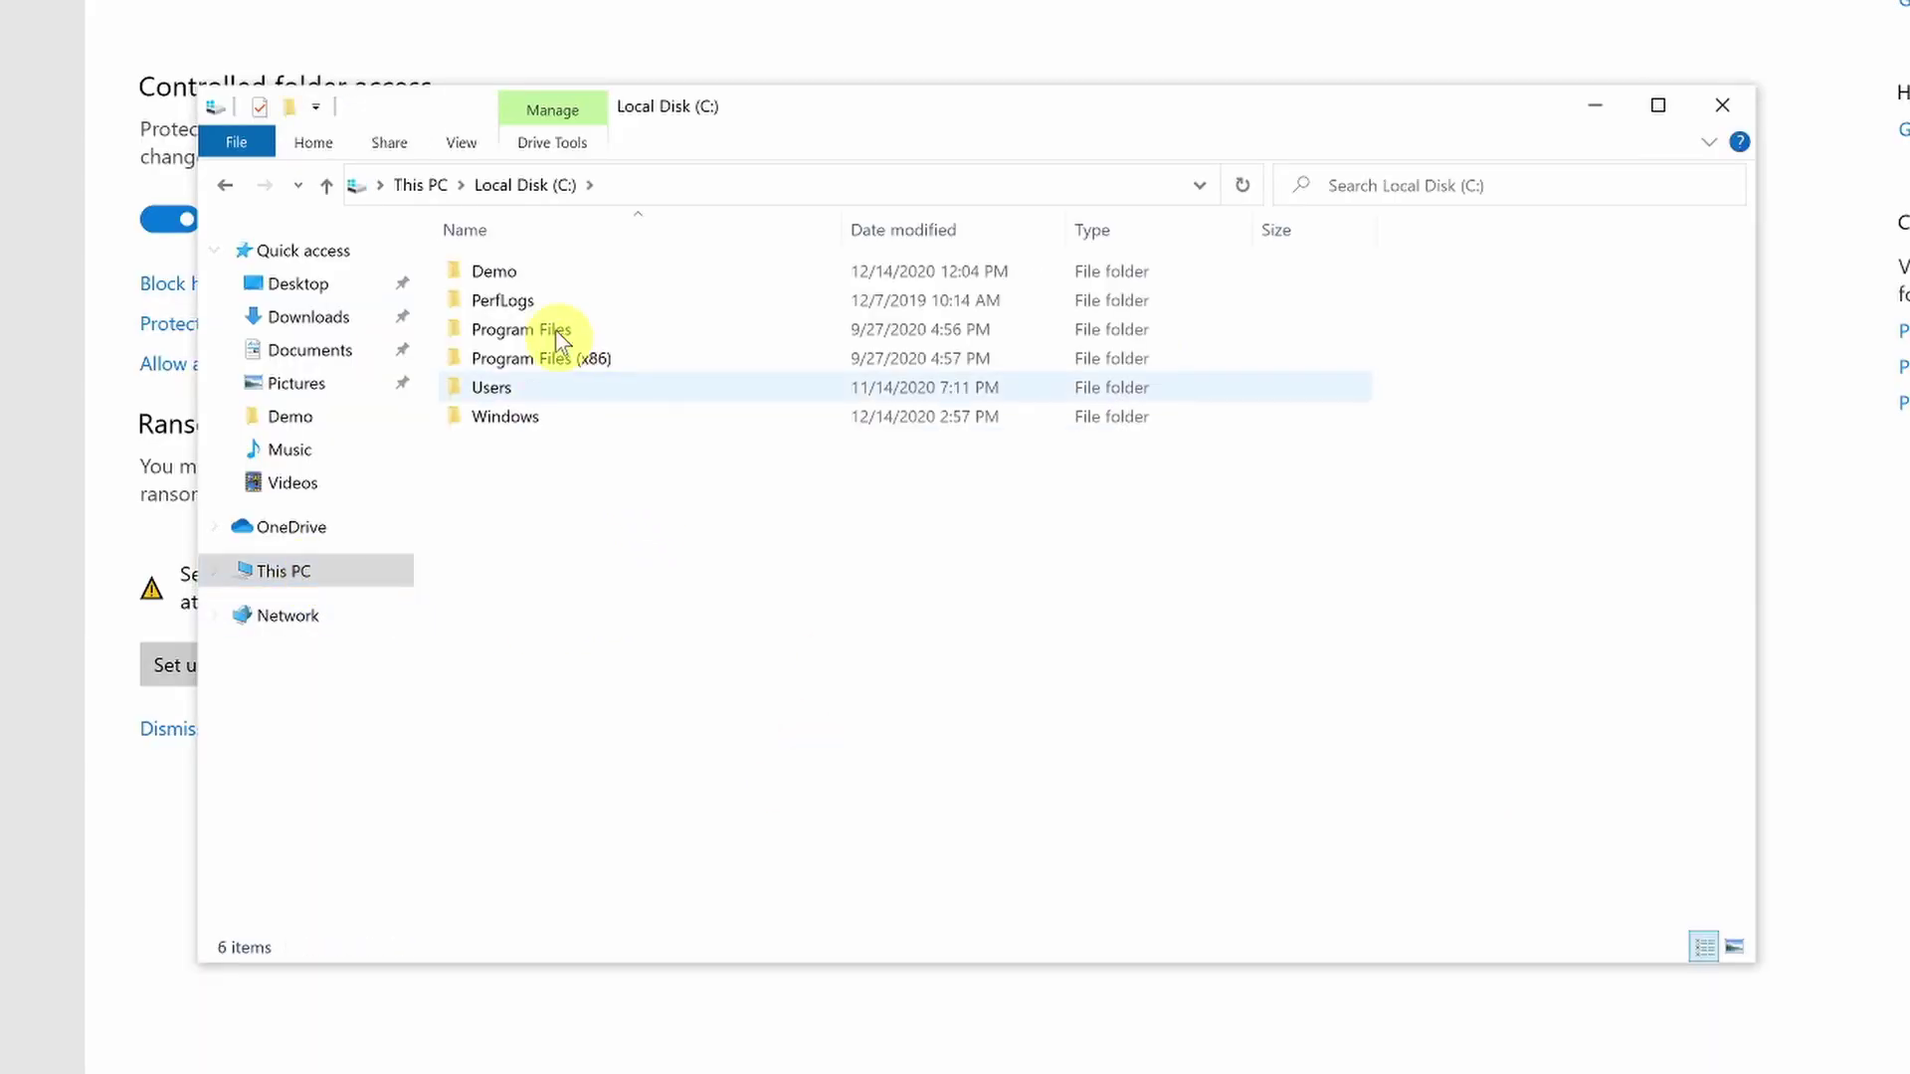
double_click(571, 270)
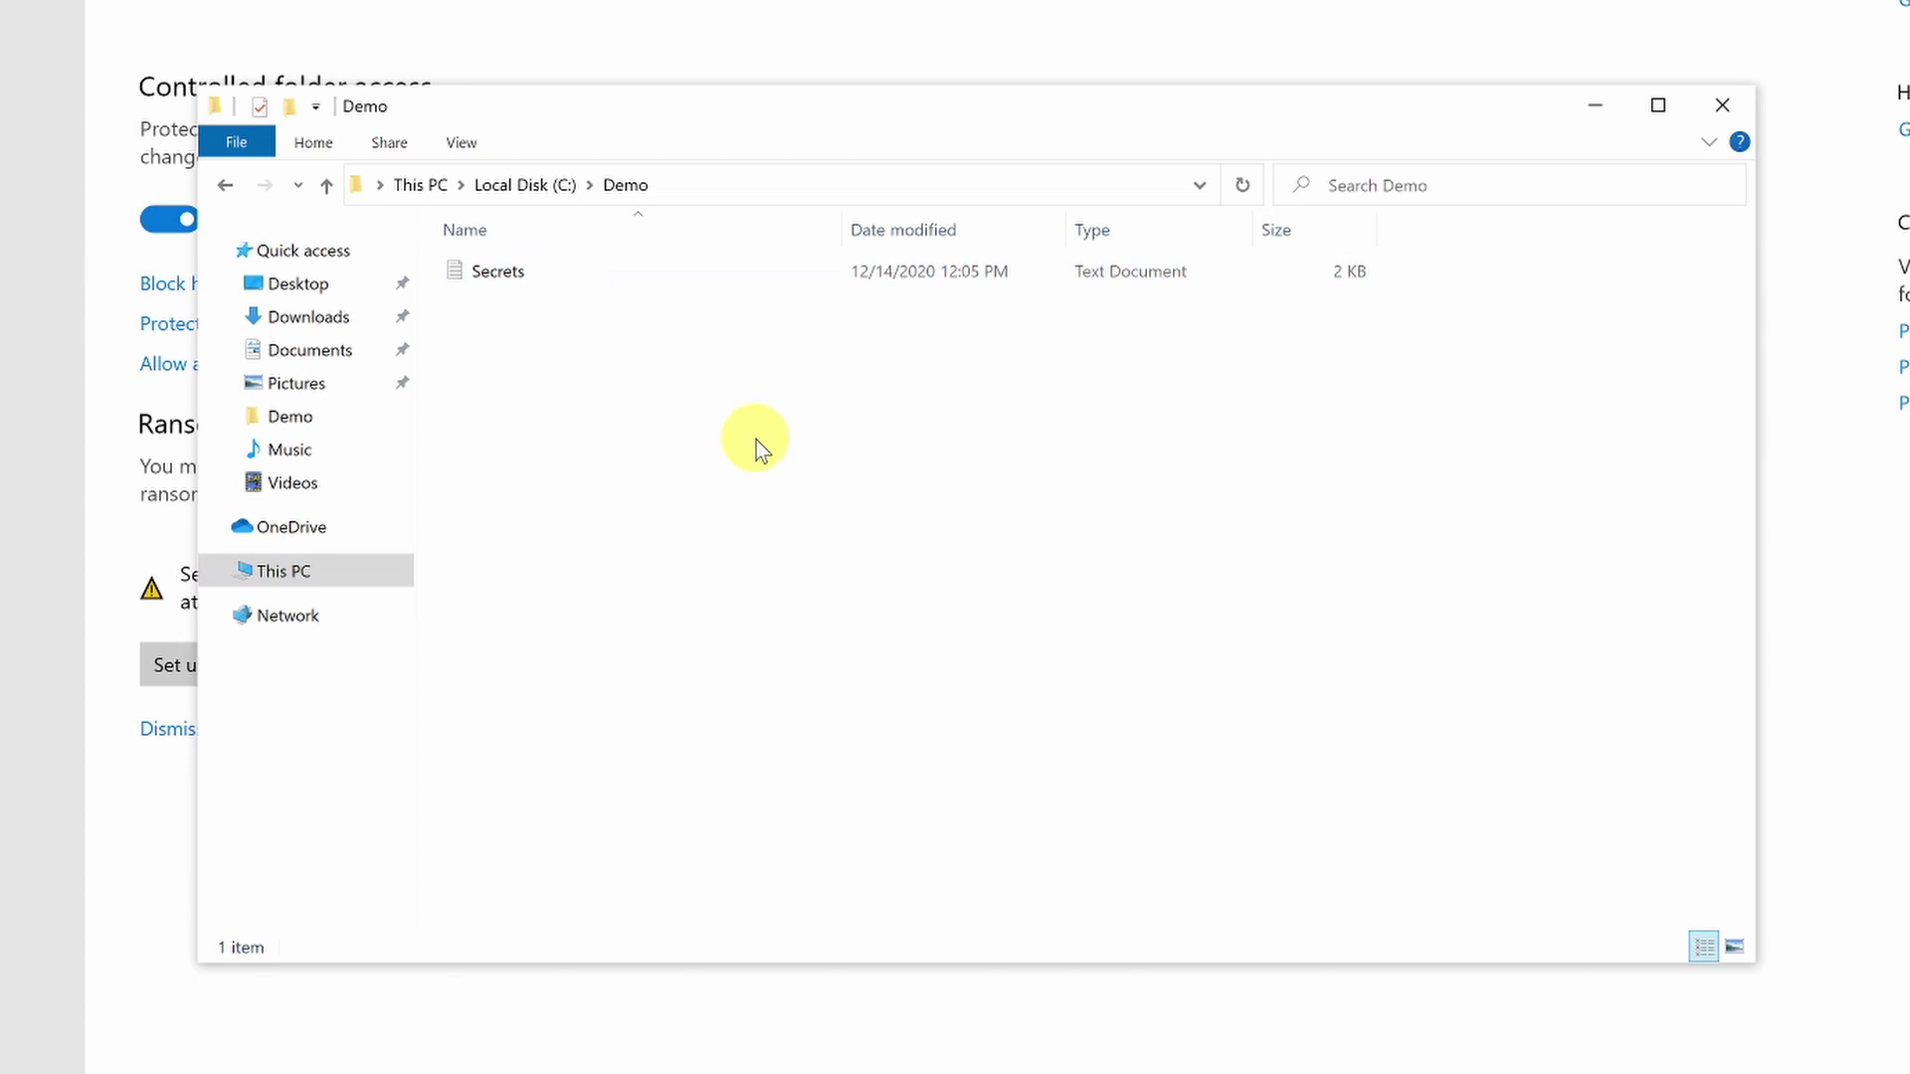
- Run ransomware_testfile_unsigned from the Desktop, triggering a Controlled folder access block
click(299, 283)
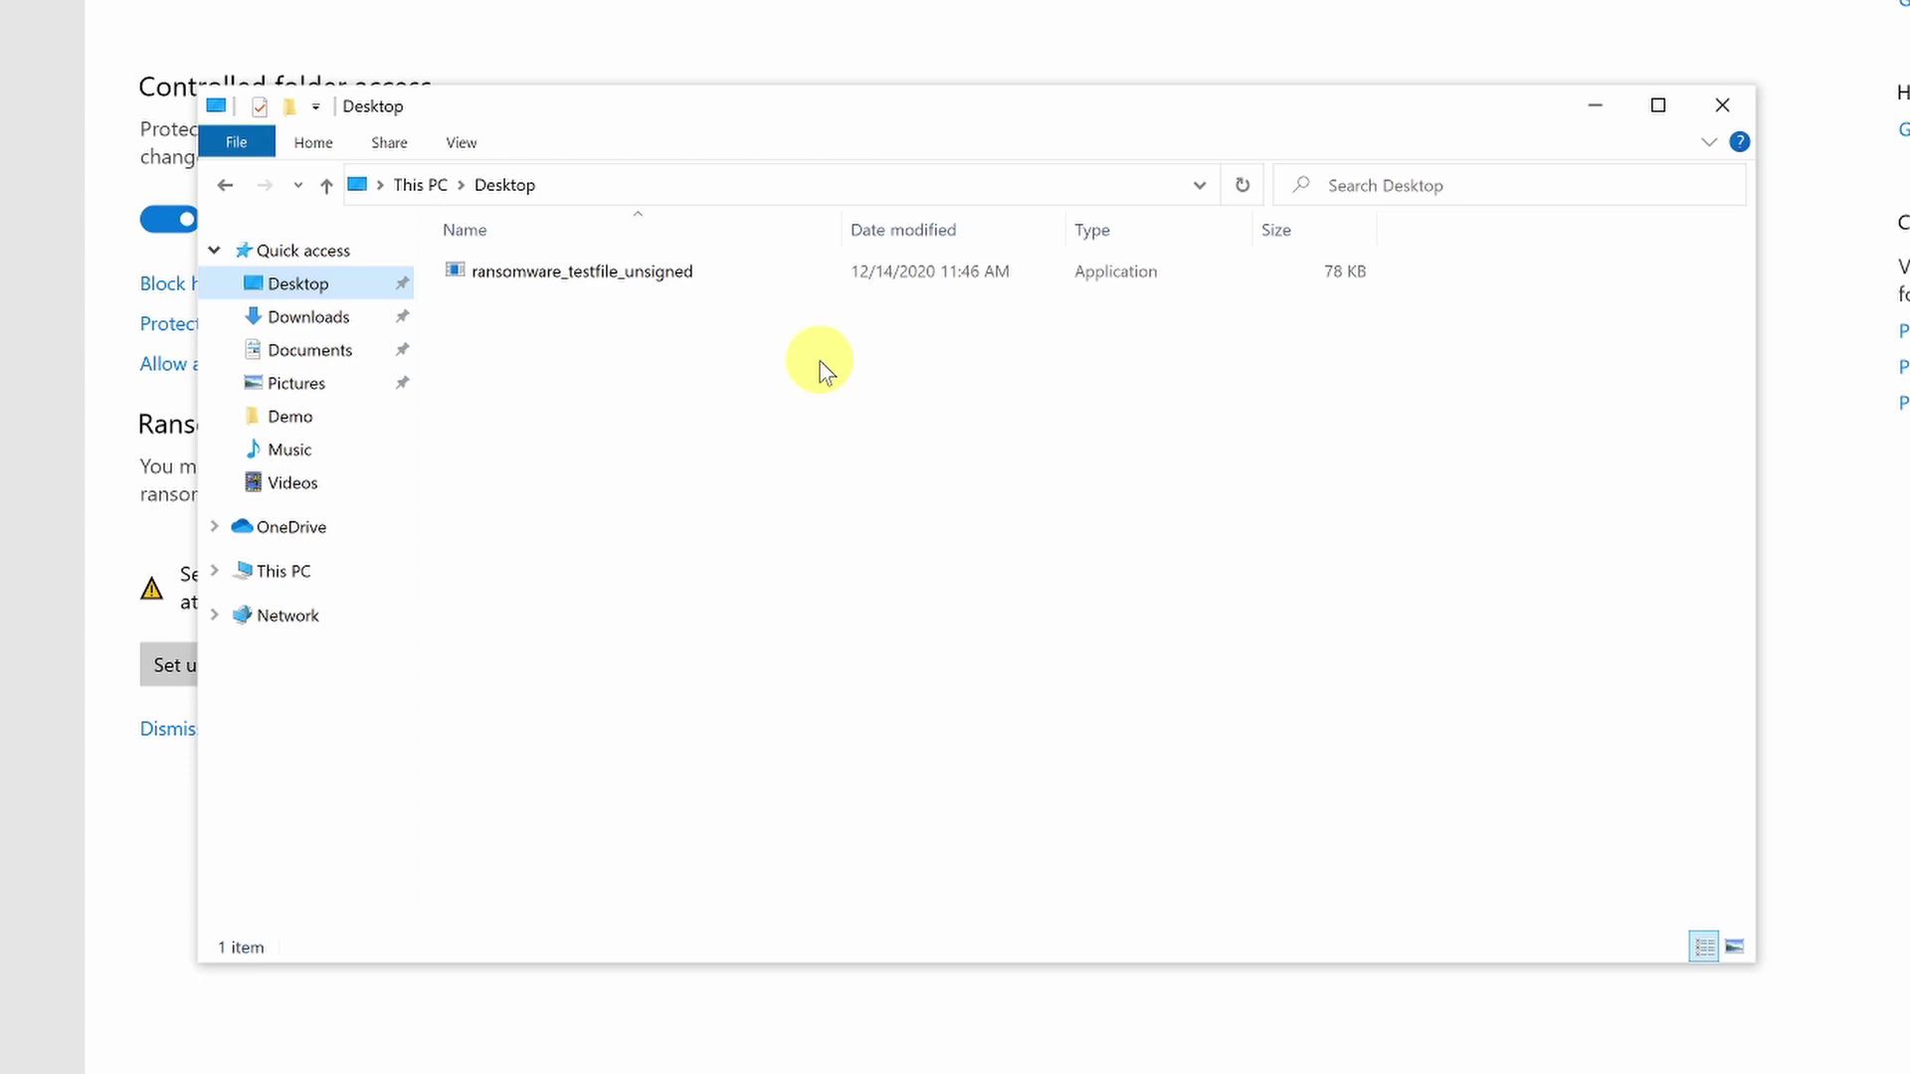
click(685, 284)
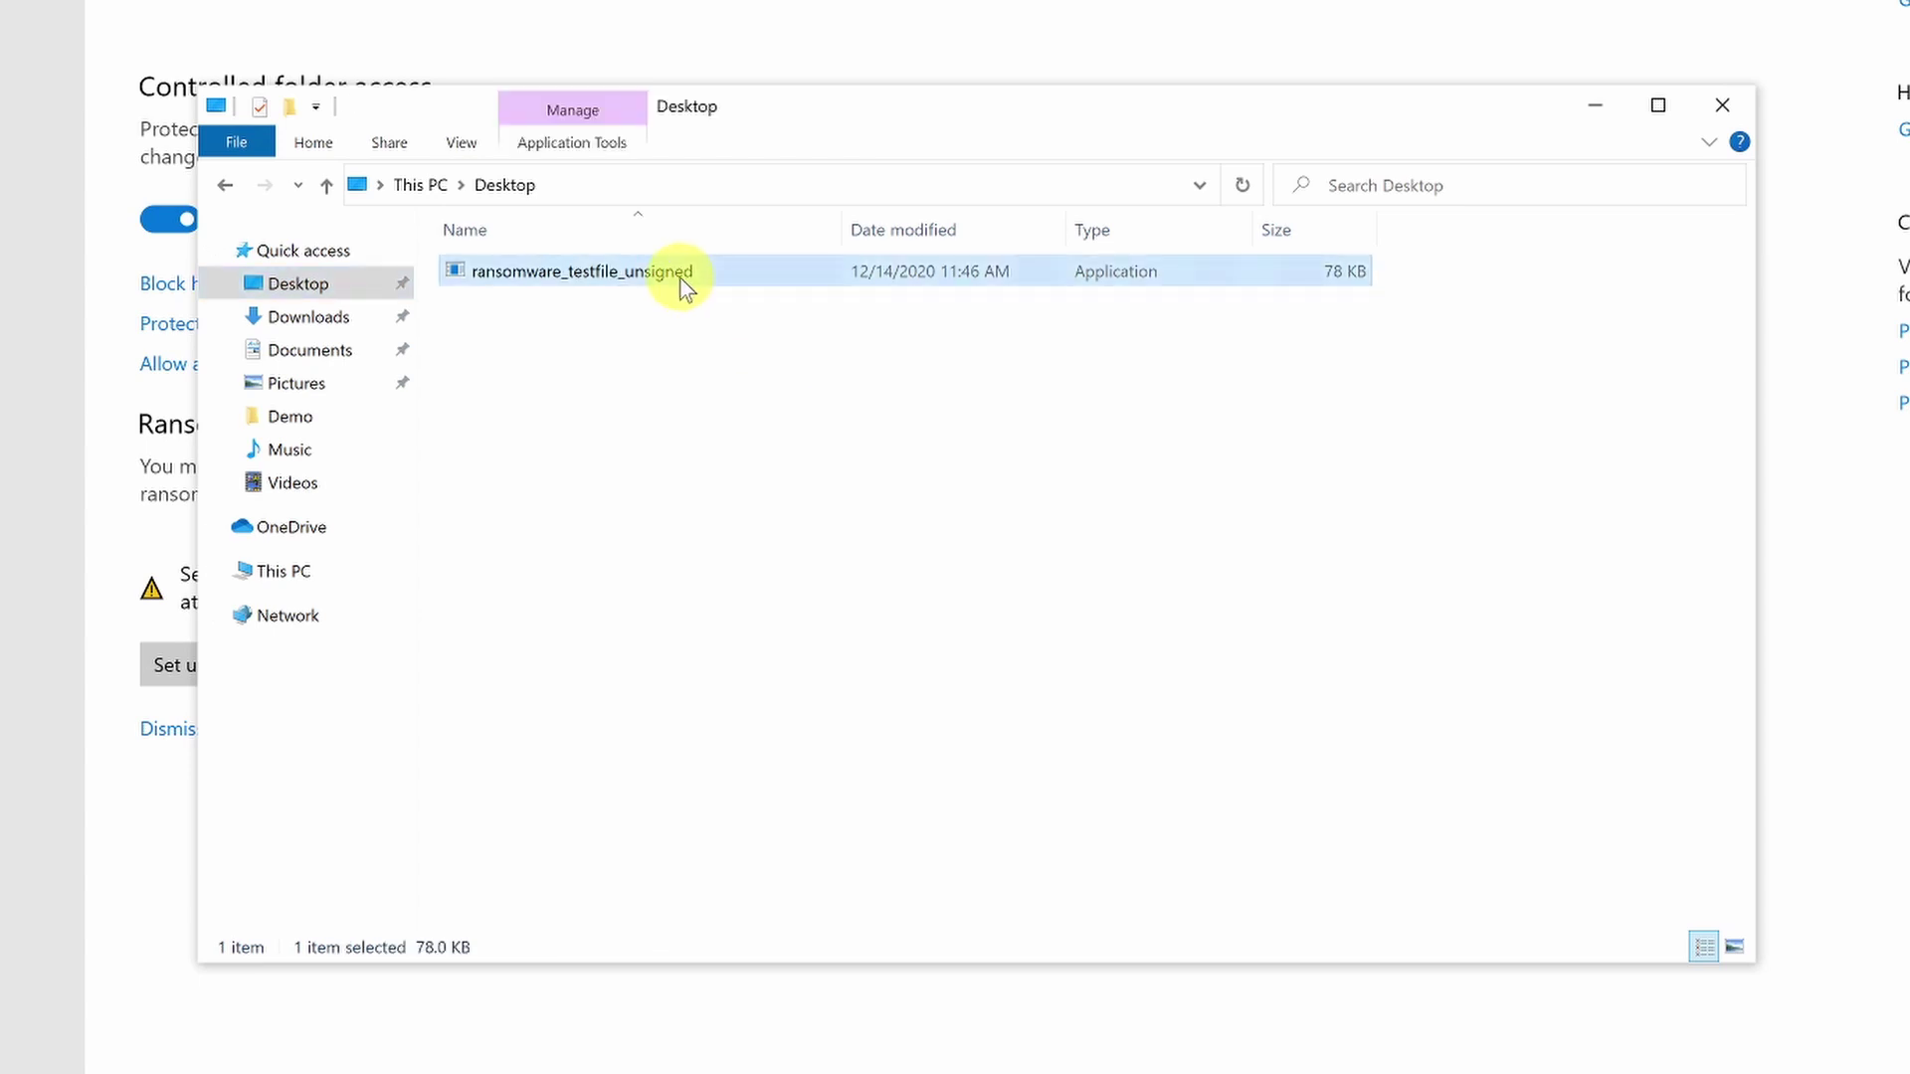
double_click(682, 282)
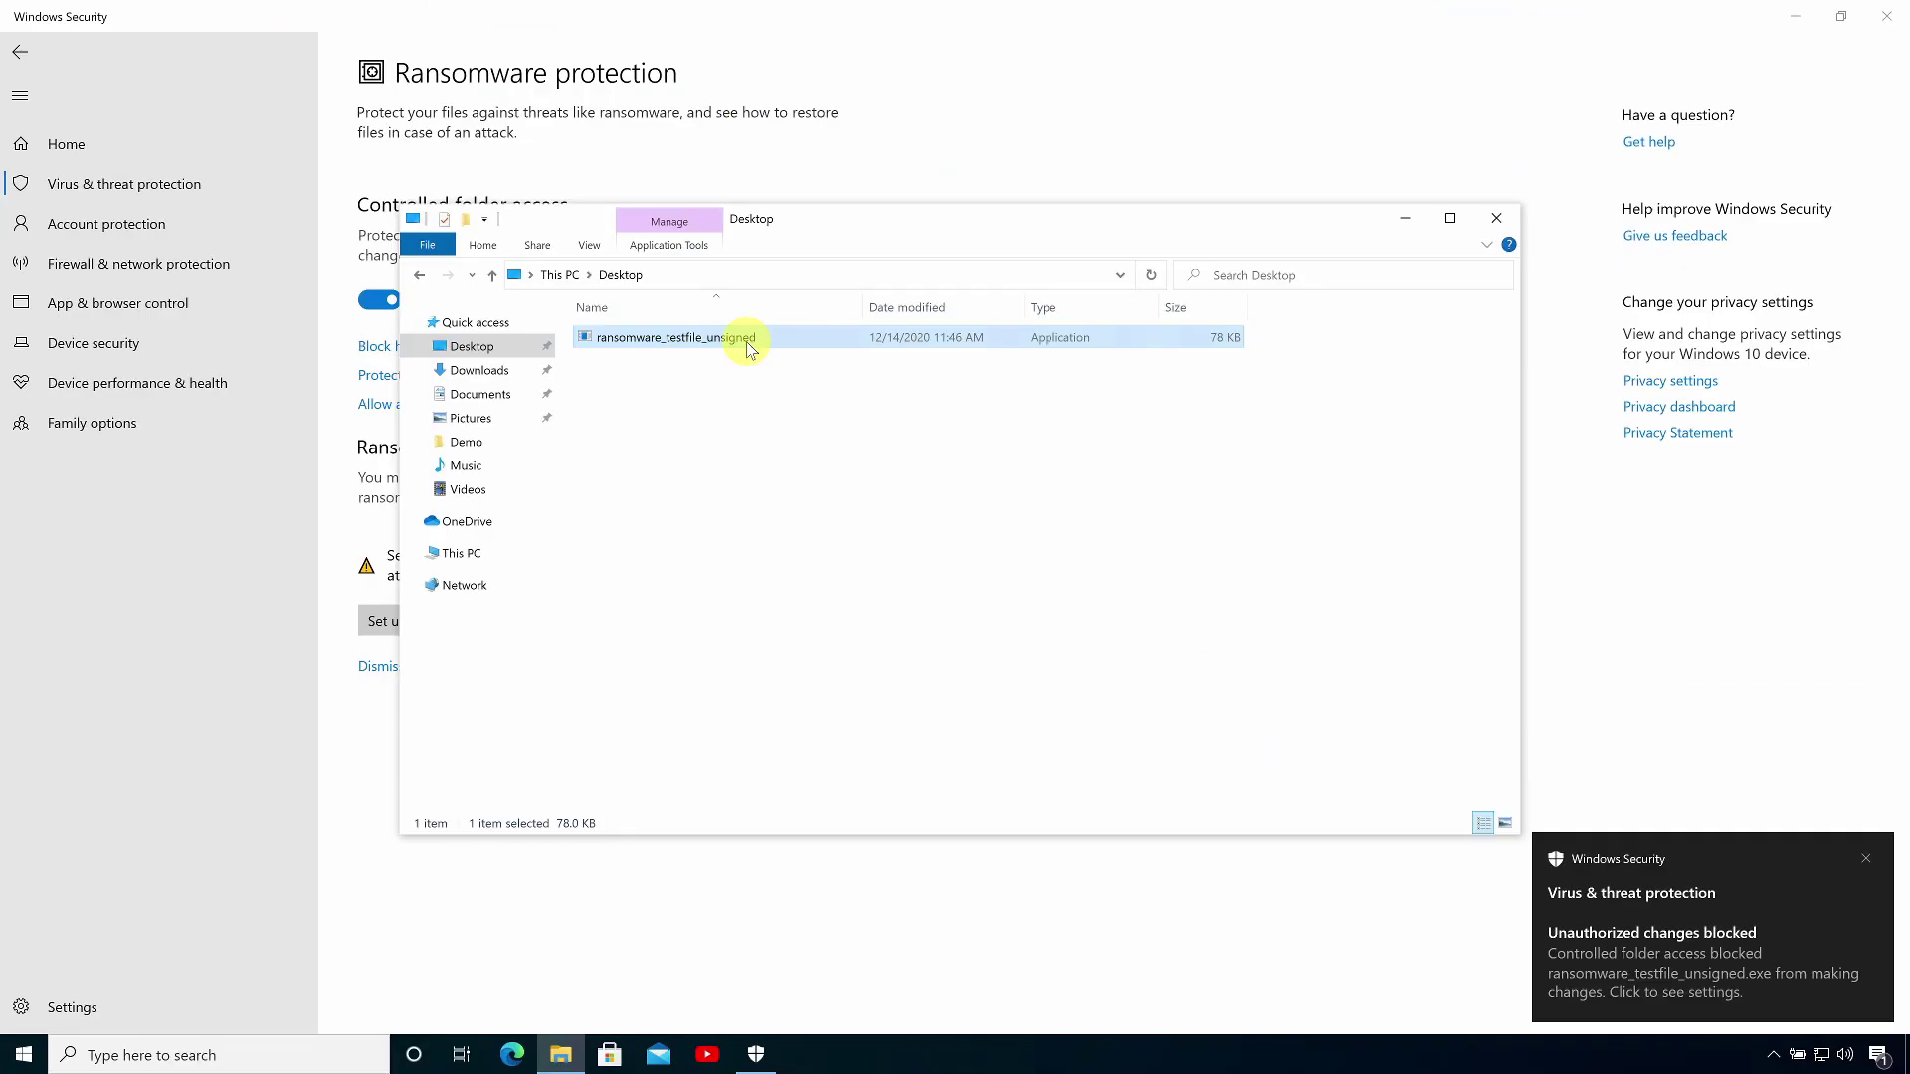
- Open the Unauthorized changes blocked notification and the newest Protected folder access blocked entry
click(1881, 1057)
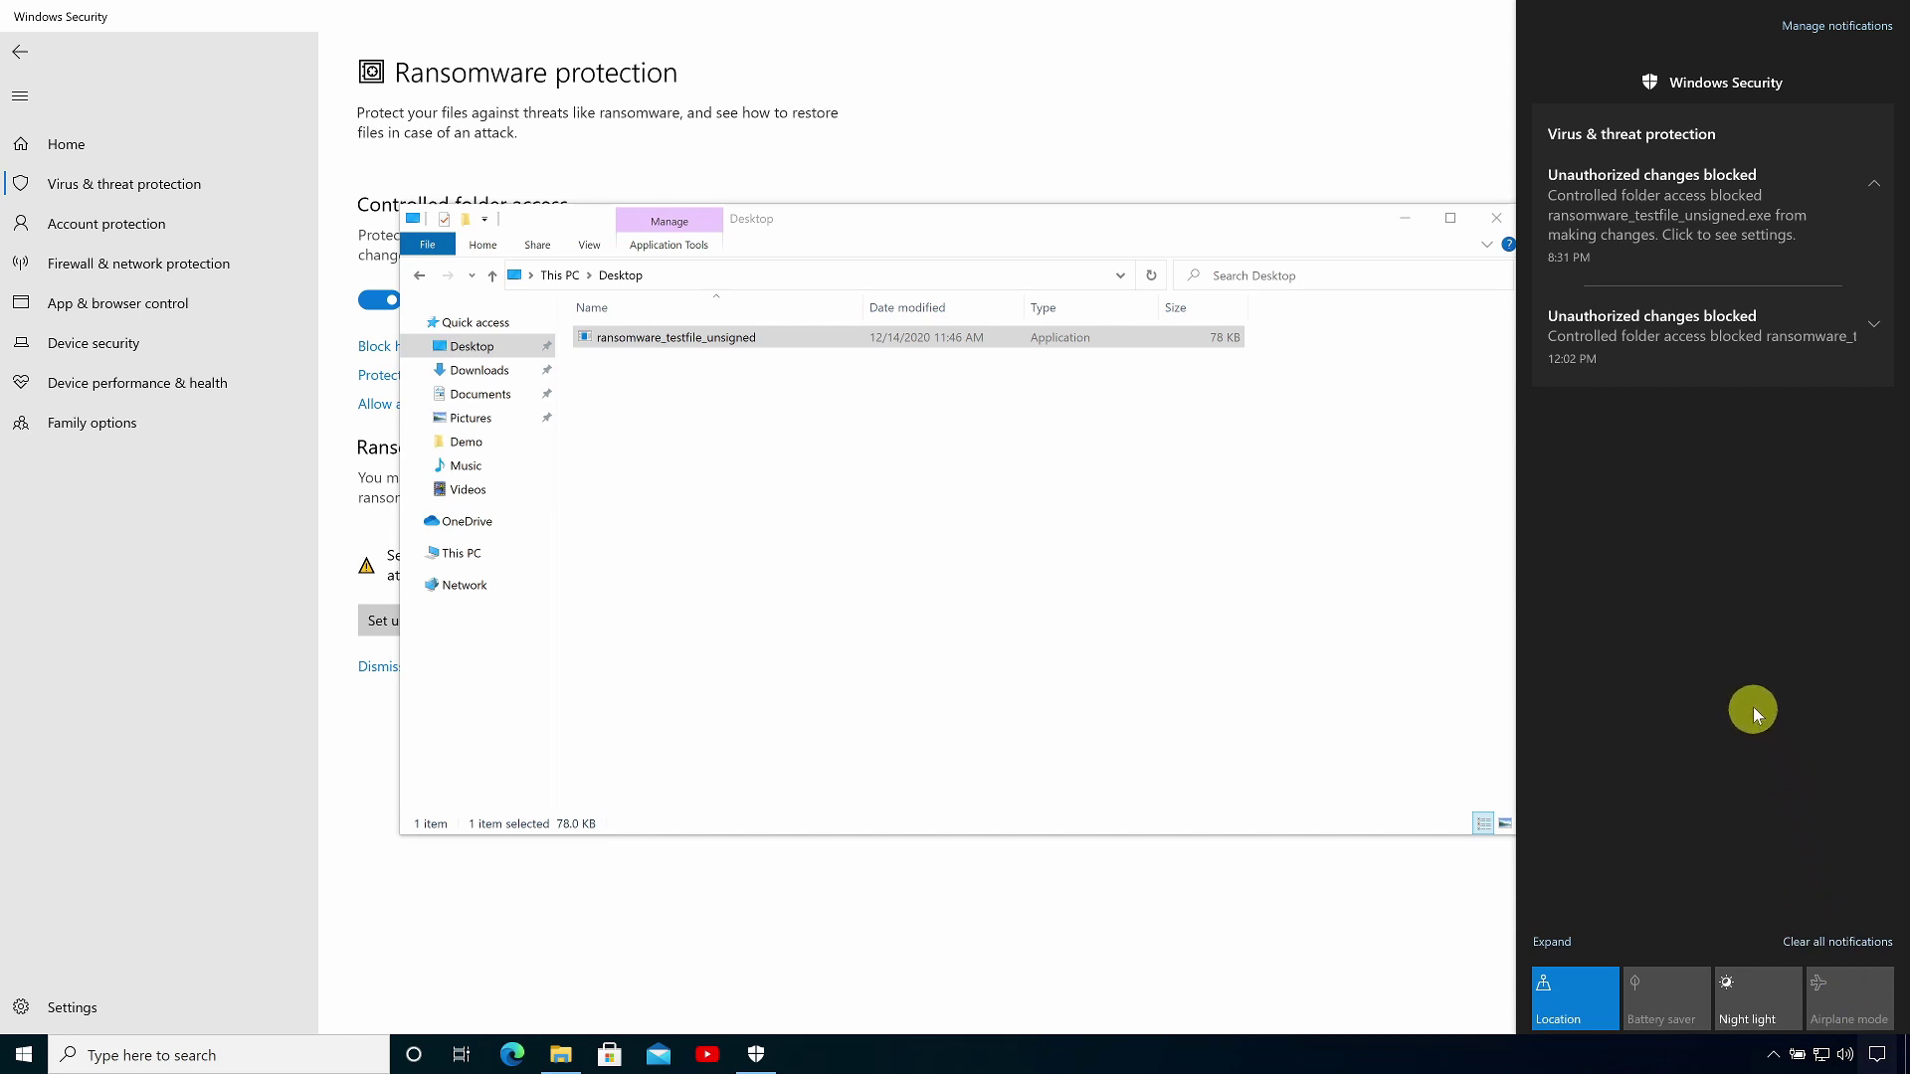
click(1796, 221)
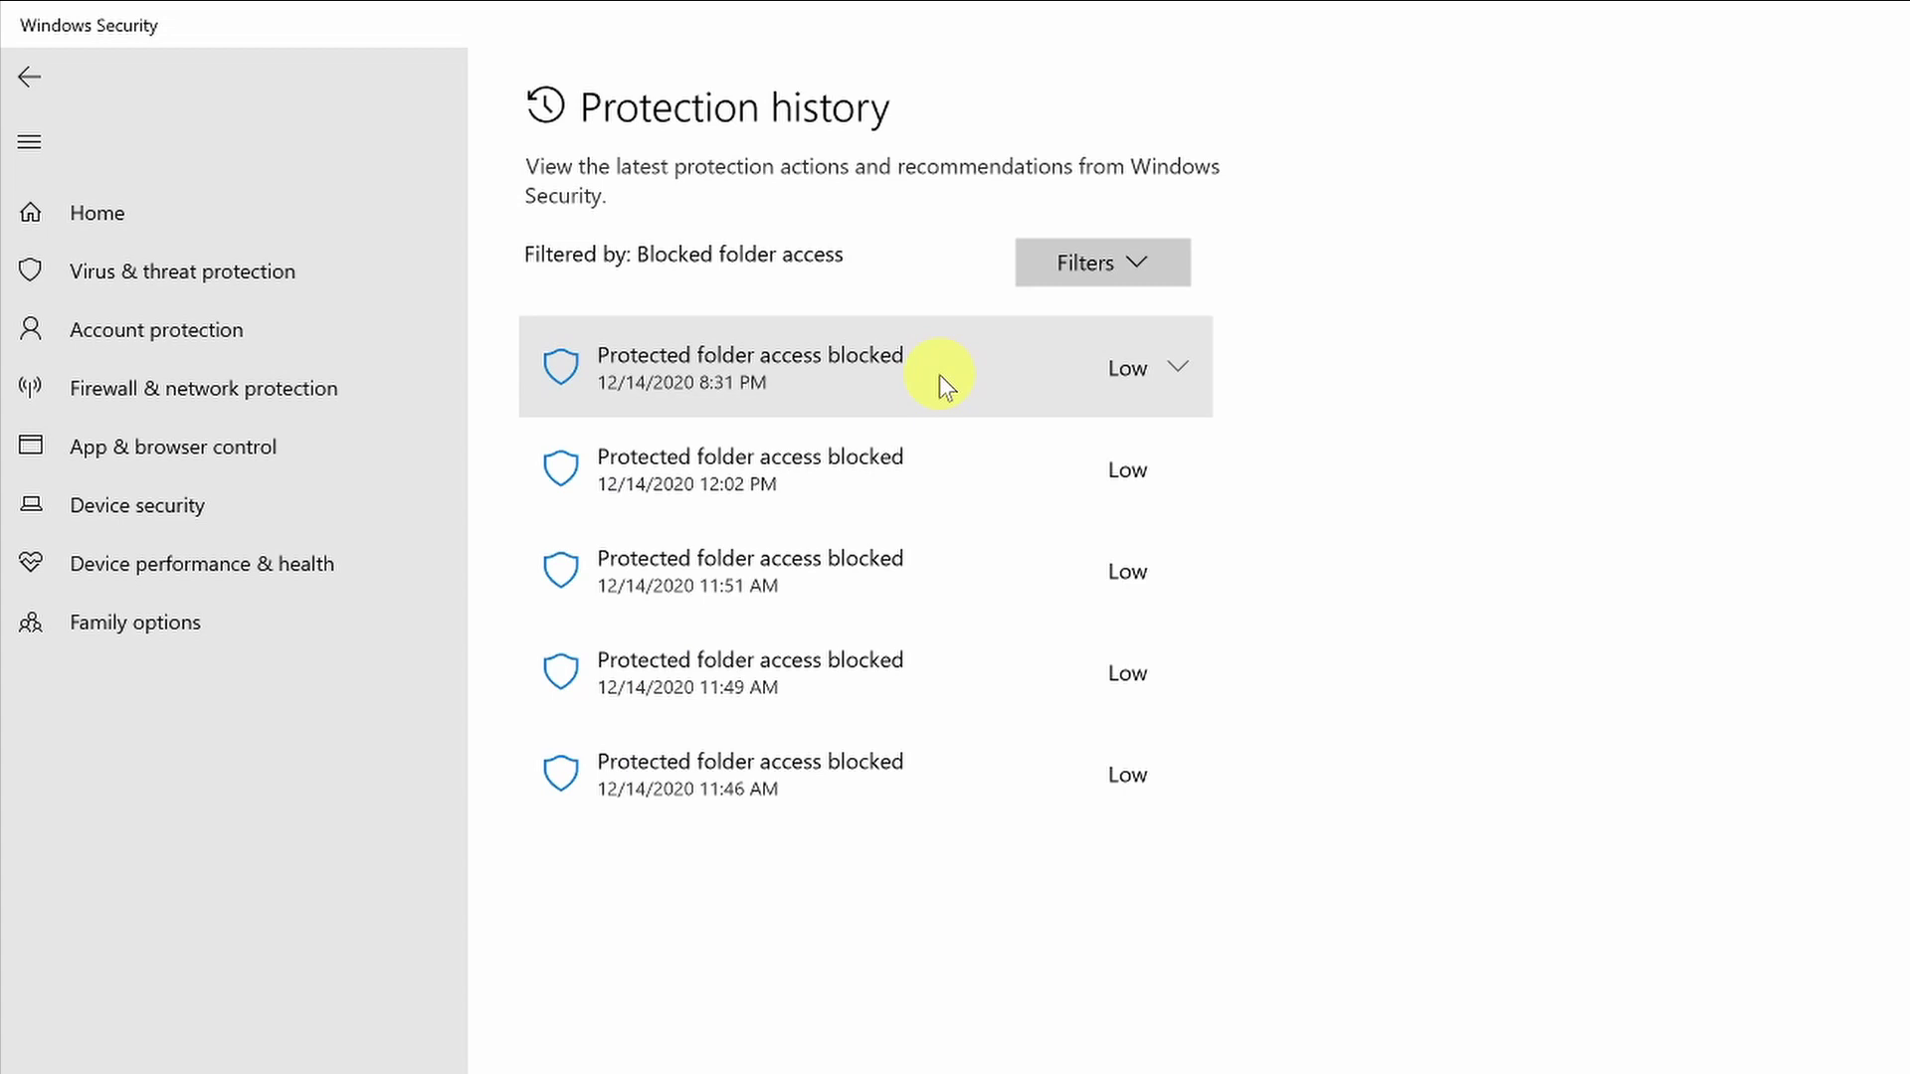
click(939, 374)
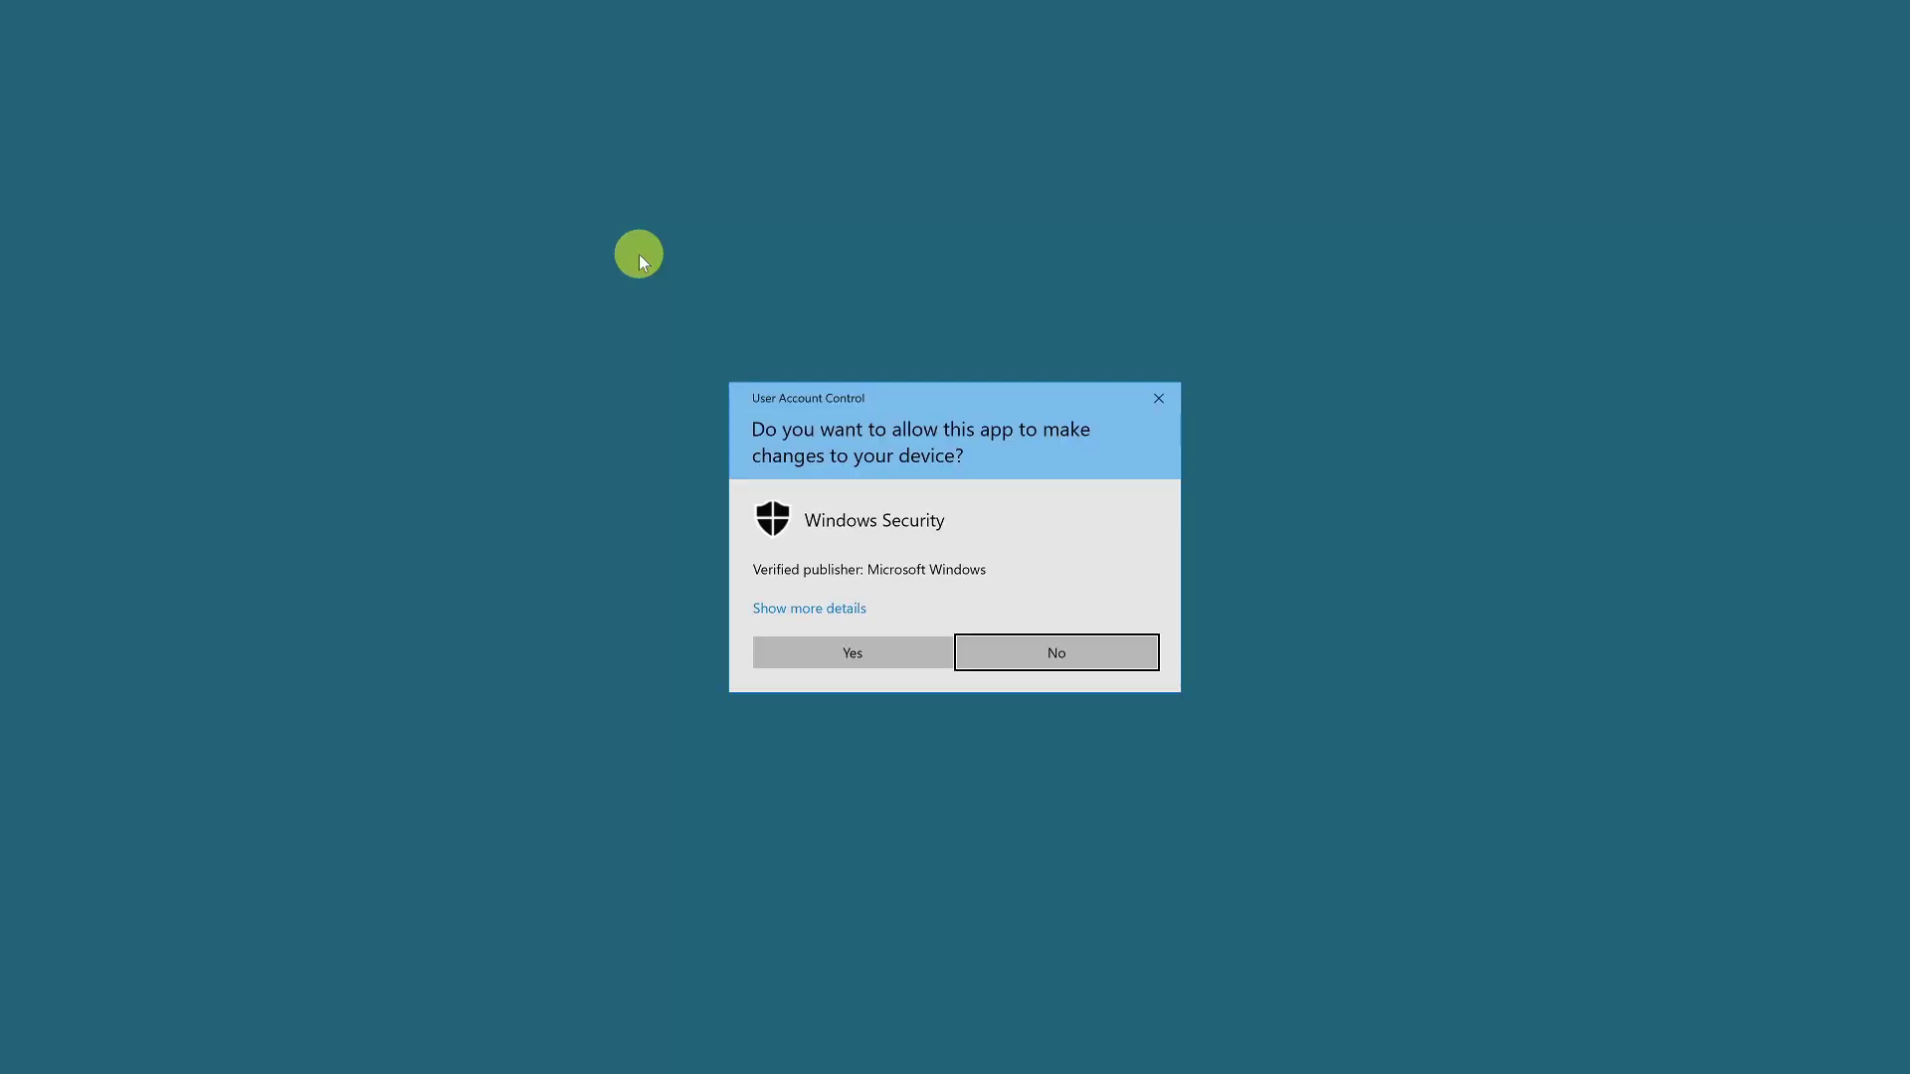
- Allow ransomware_testfile_unsigned.exe on the device from its blocked-entry details, approving both permission prompts
click(838, 659)
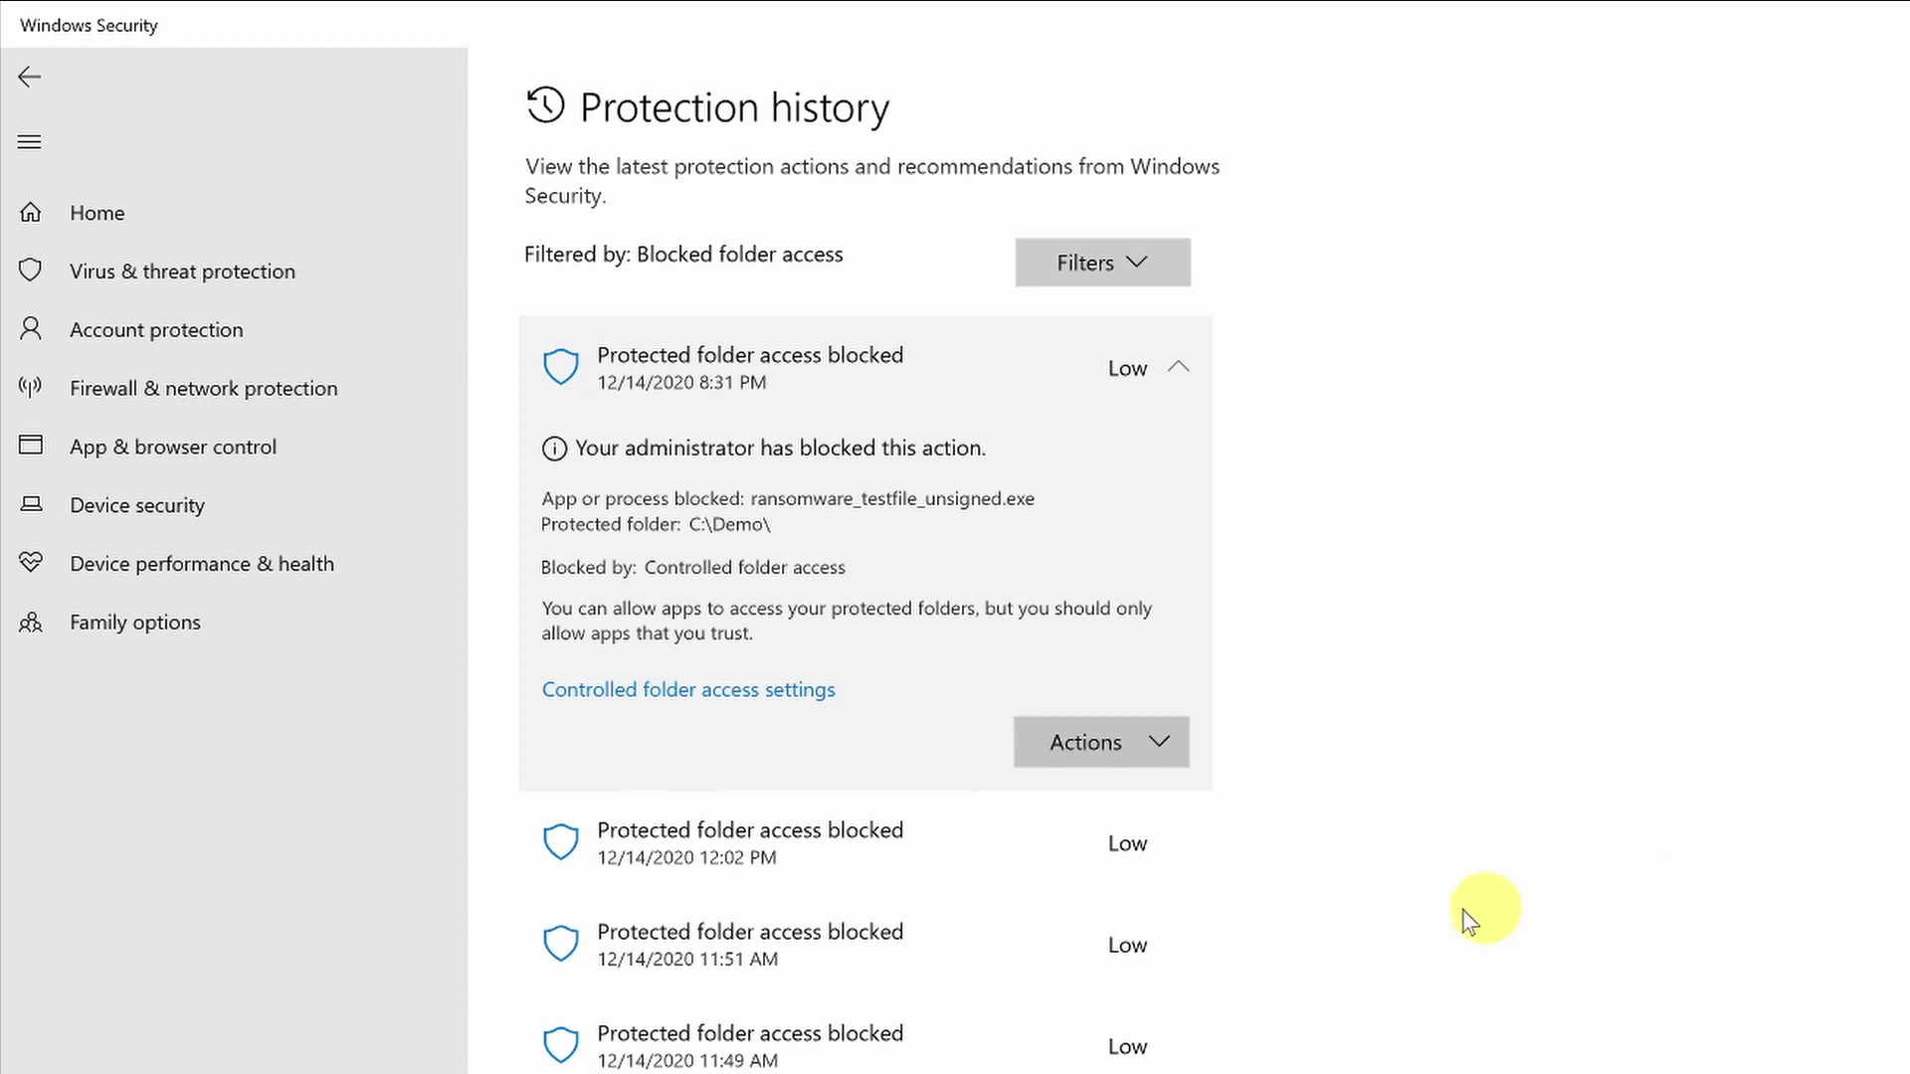
click(1108, 755)
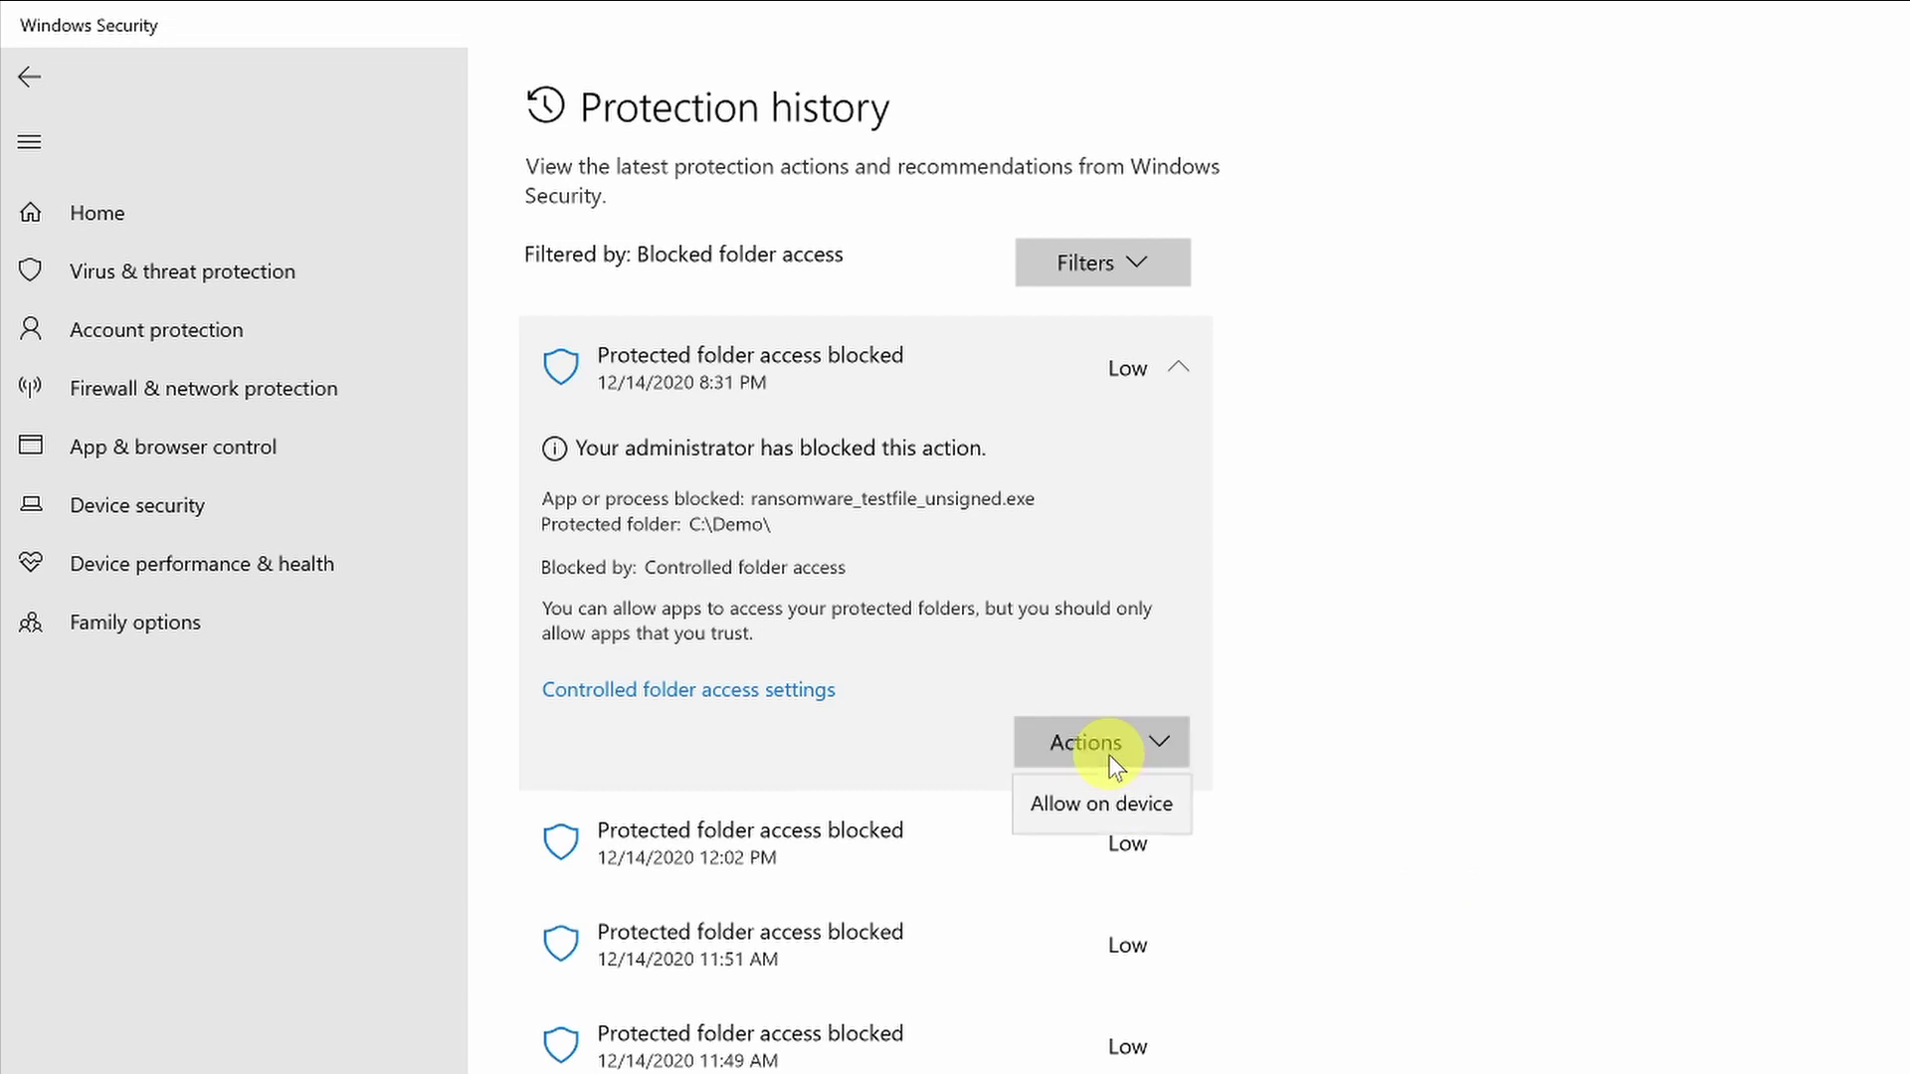
click(1170, 826)
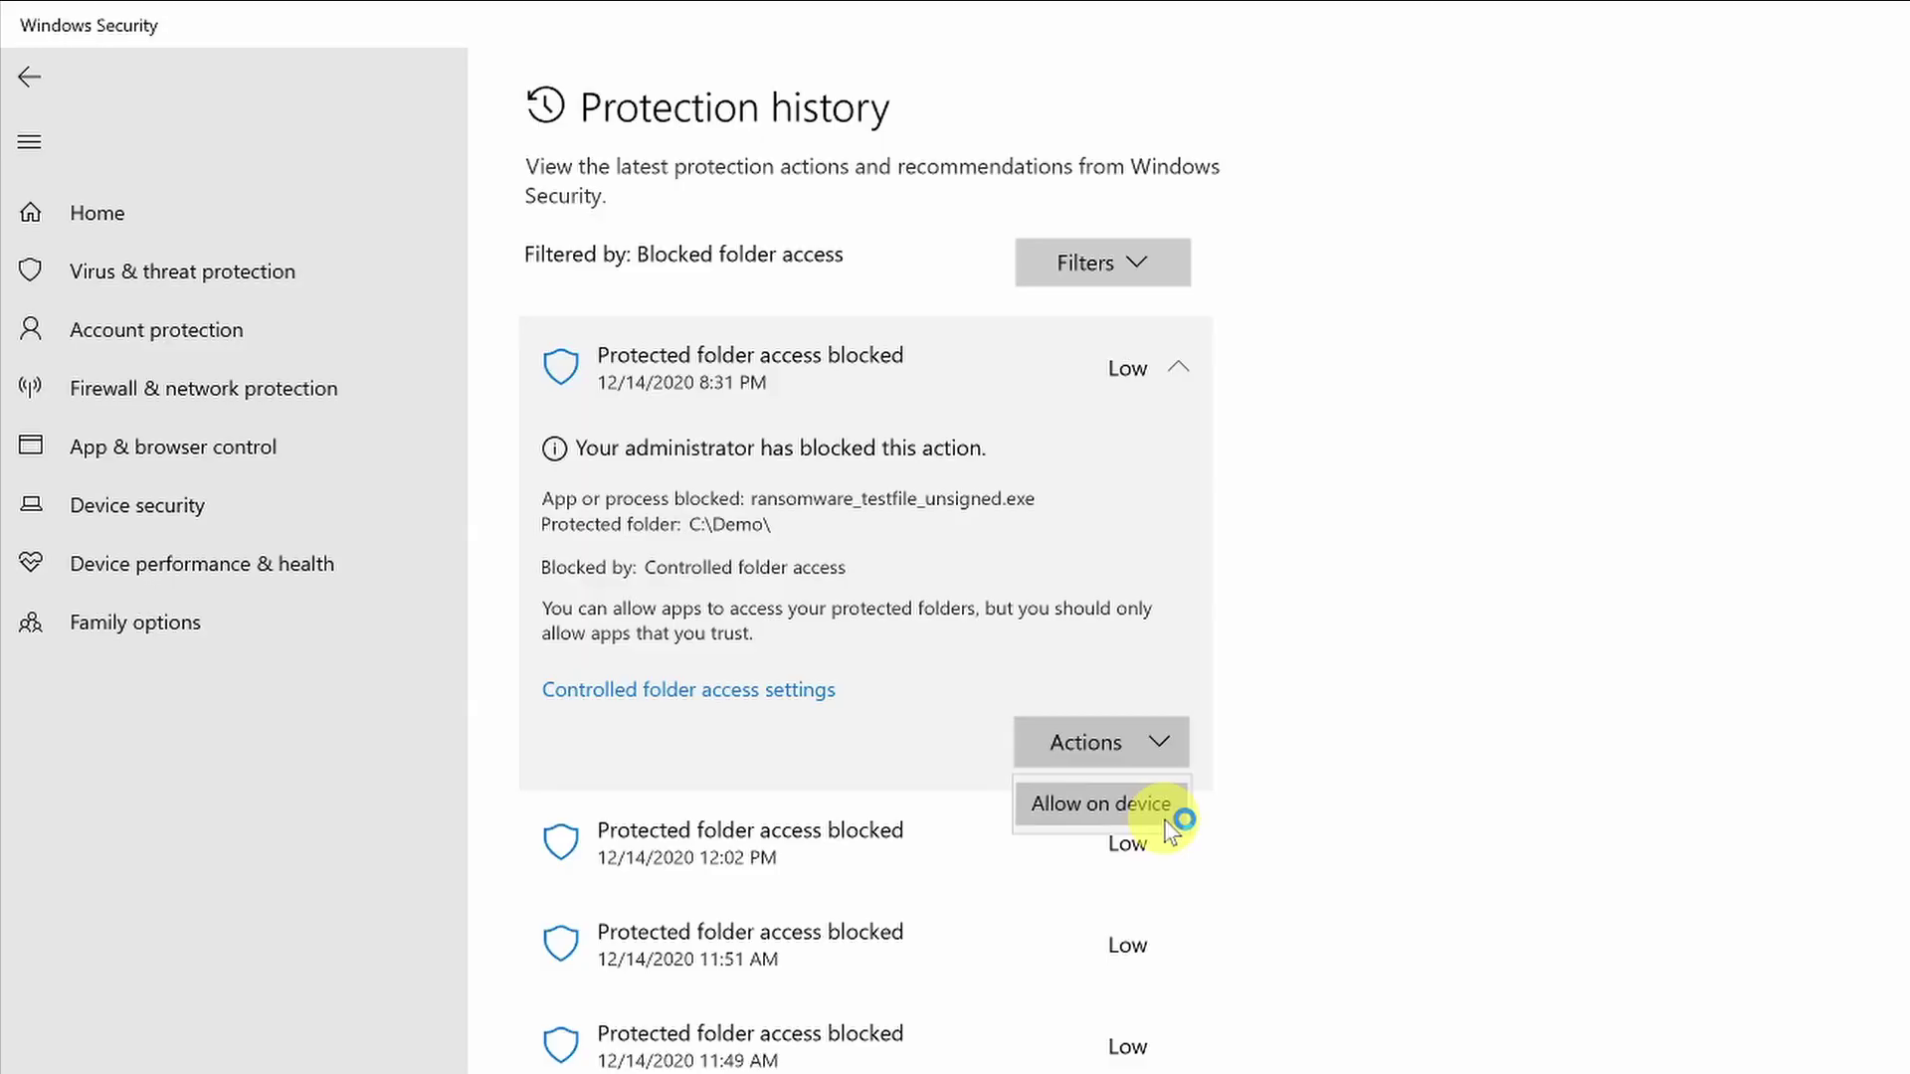
click(862, 657)
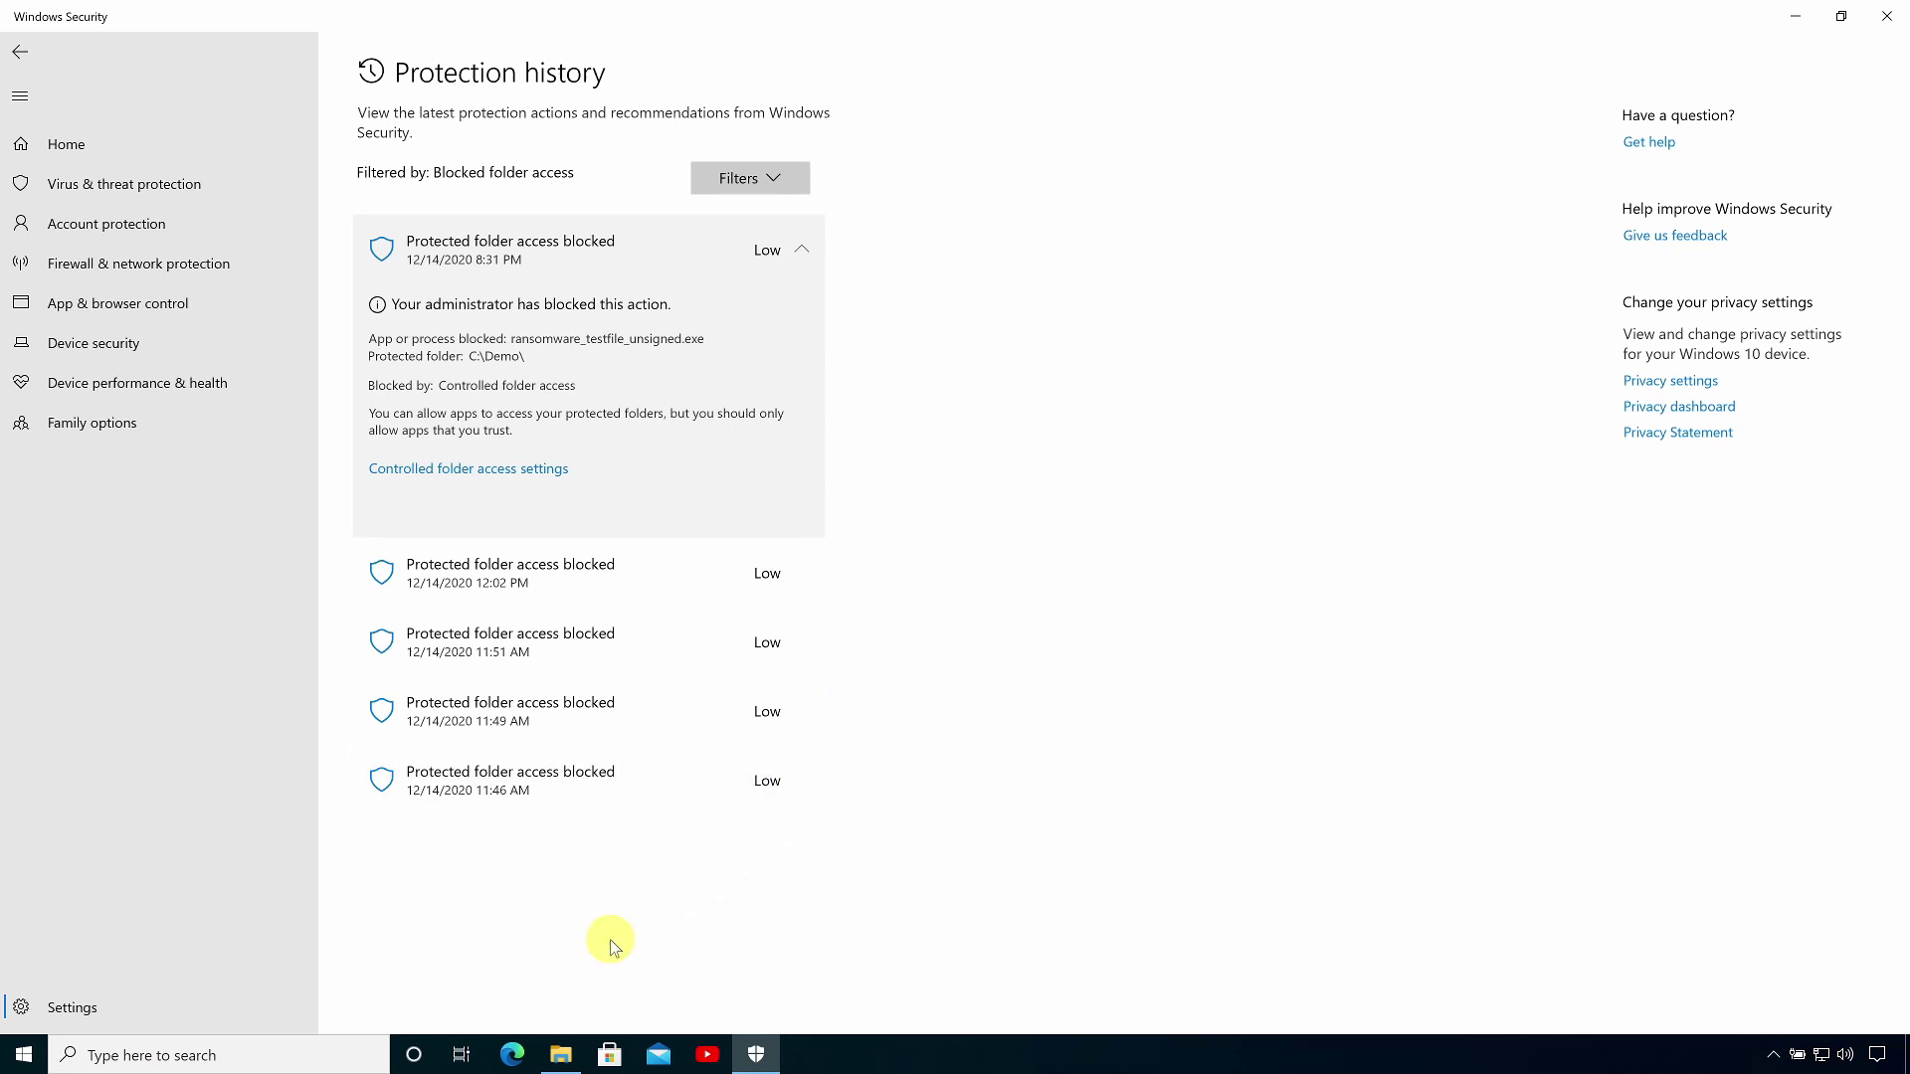
- Rerun ransomware_testfile_unsigned and open C:\Demo to see Secrets.txt.encrypted! and the help_decrypt ransom notes
click(561, 1057)
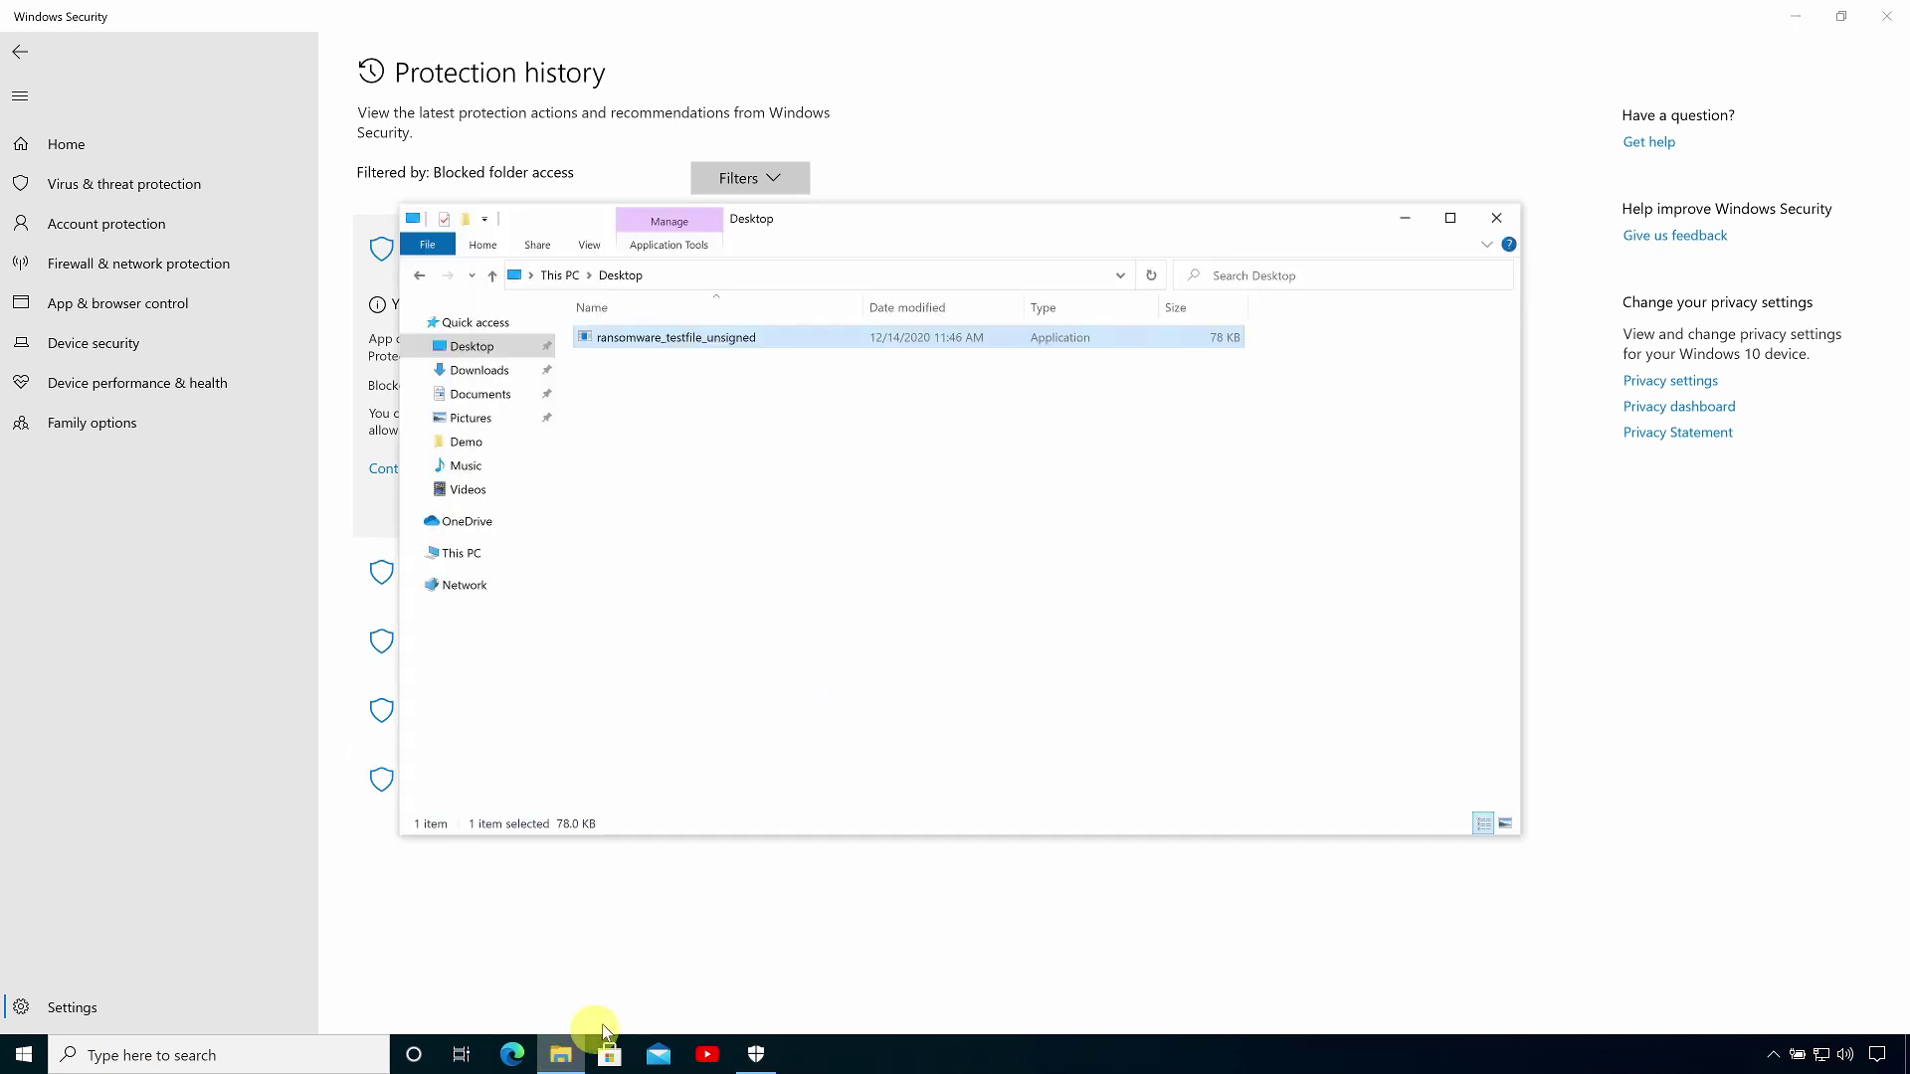
double_click(790, 342)
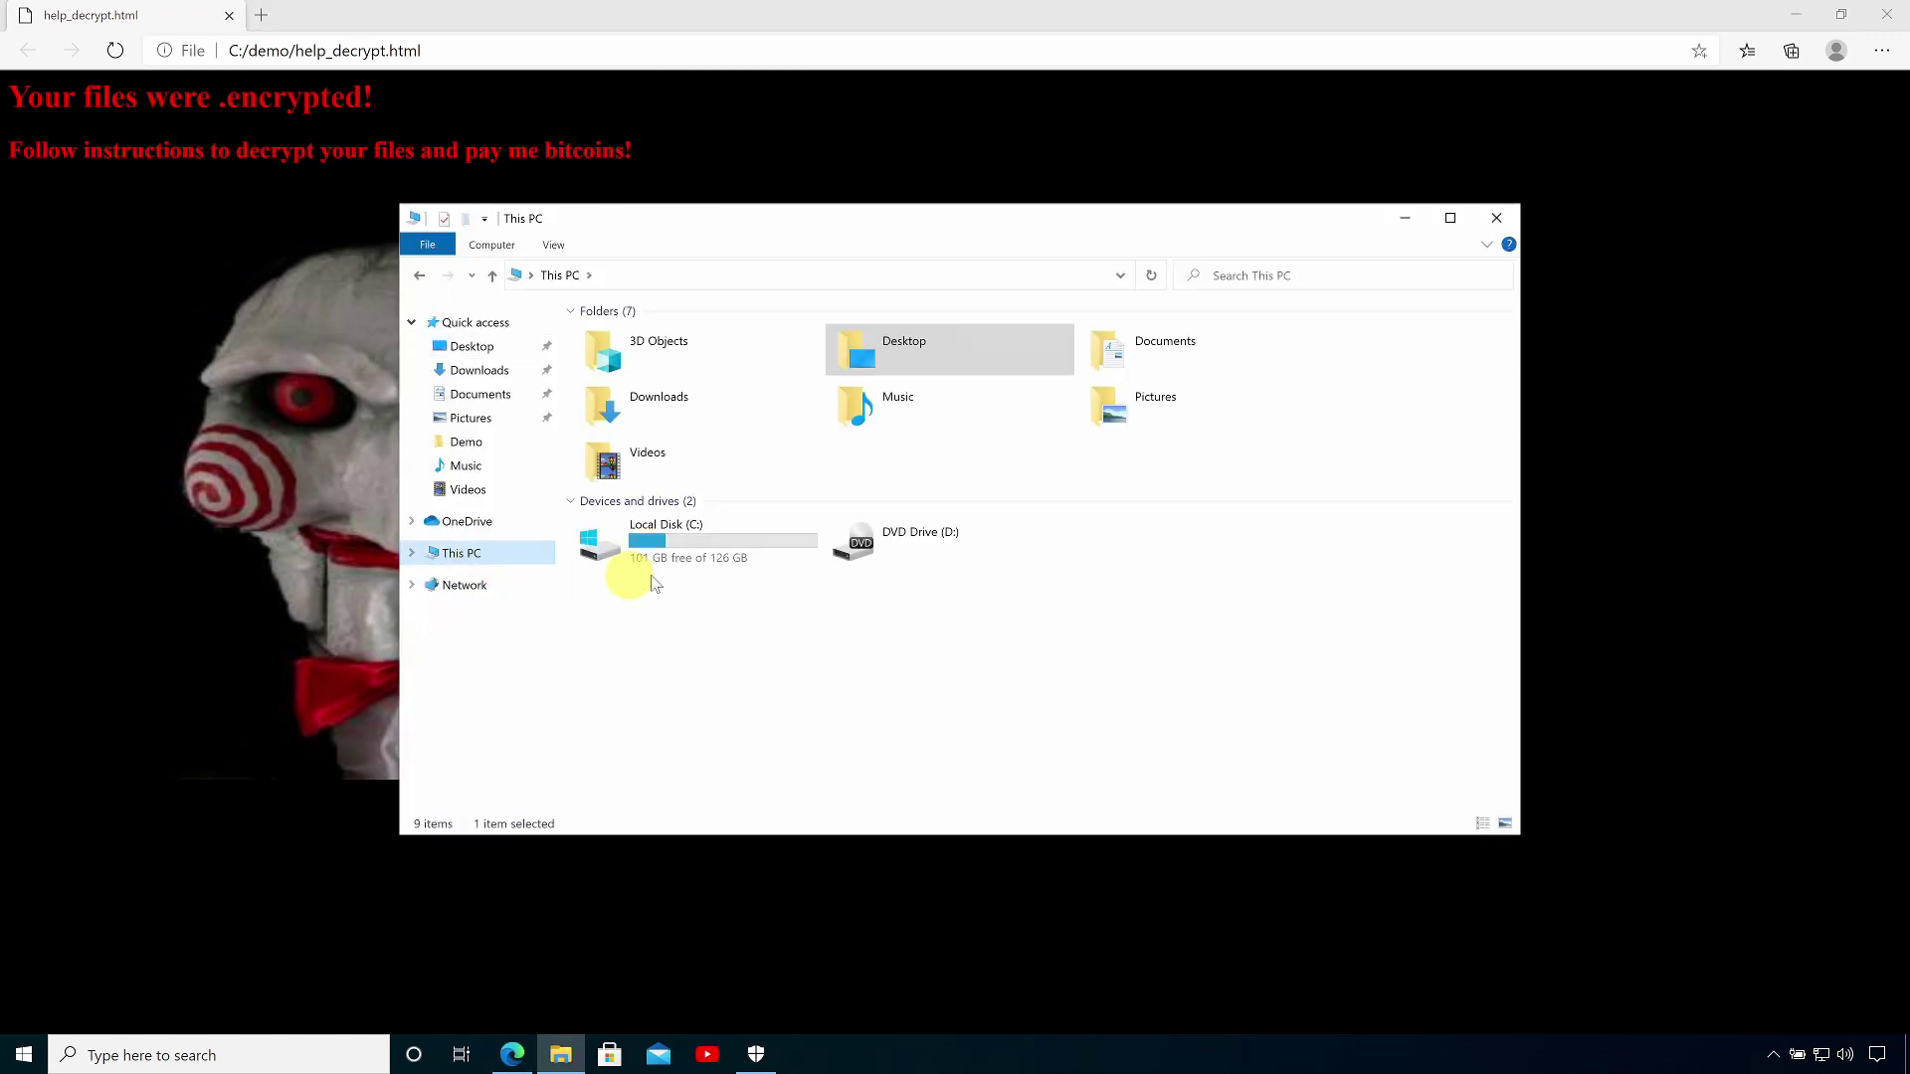
double_click(752, 543)
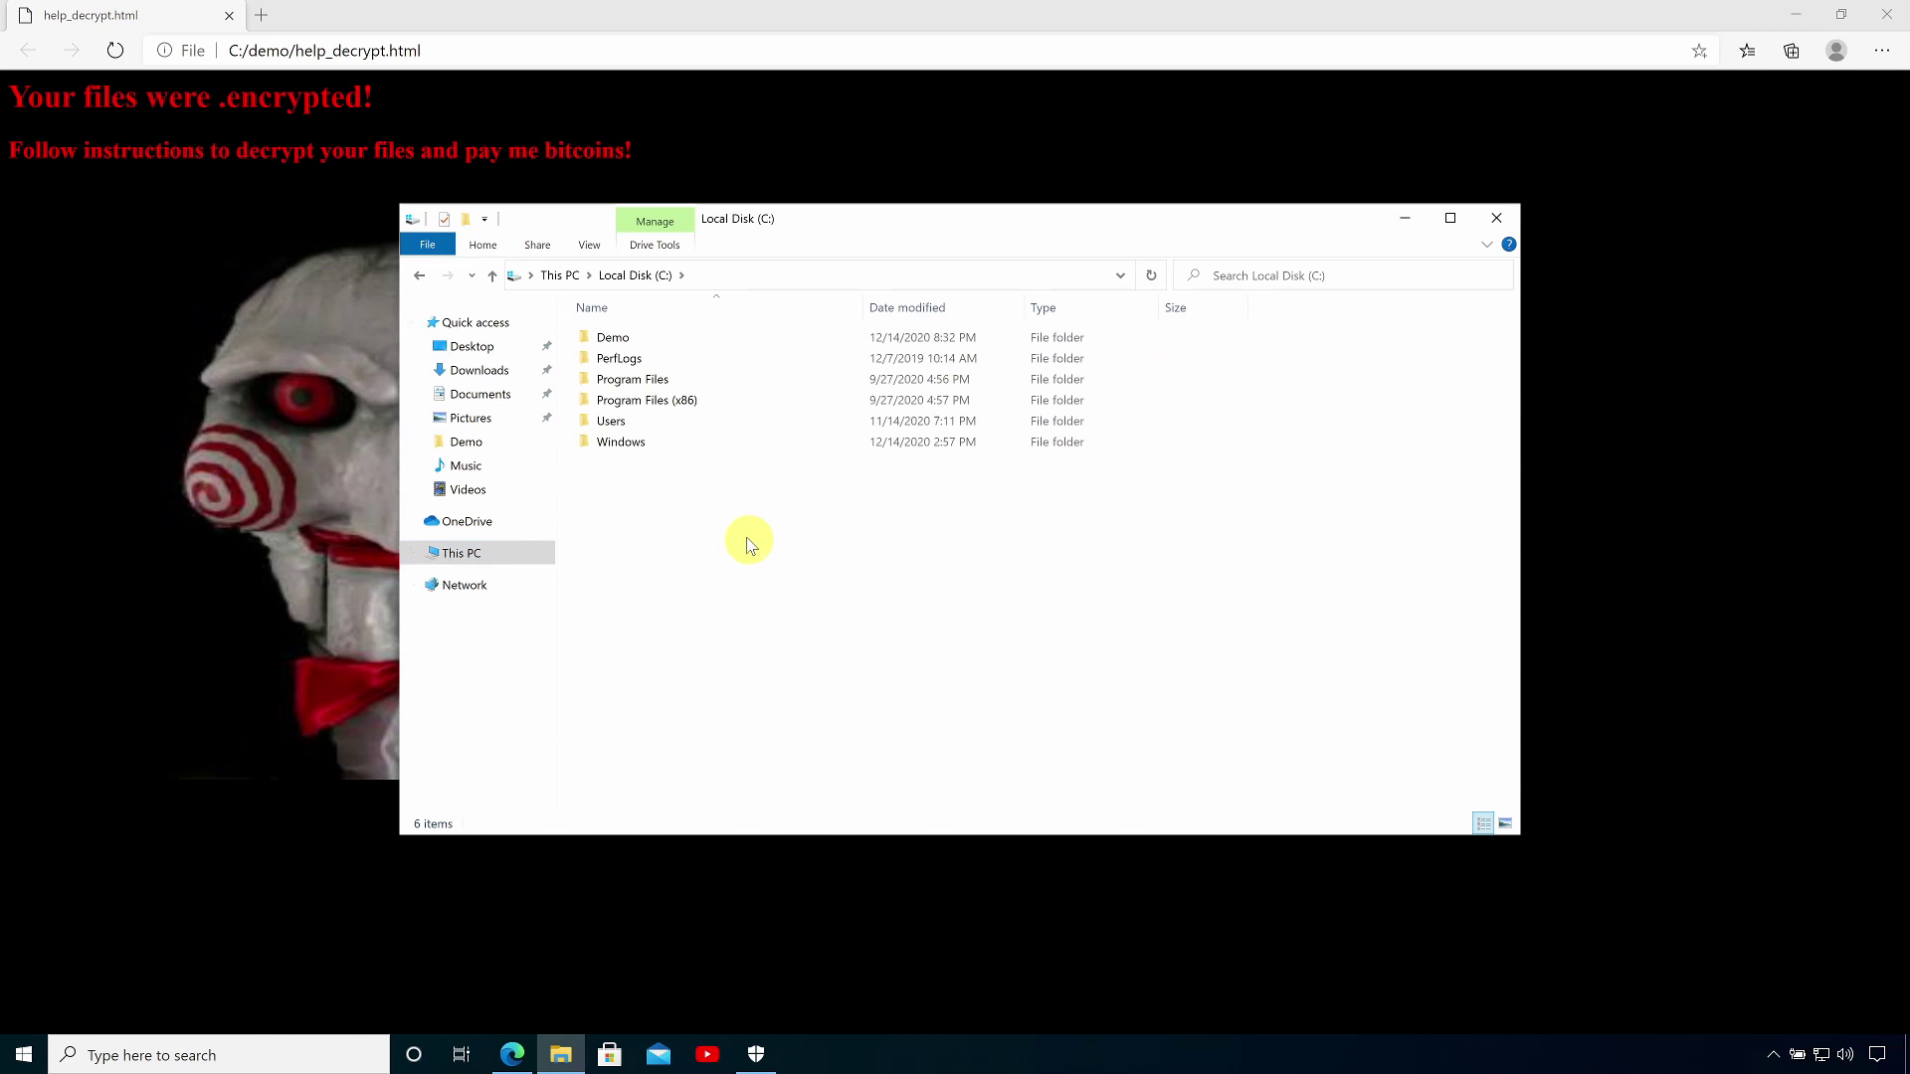
double_click(661, 338)
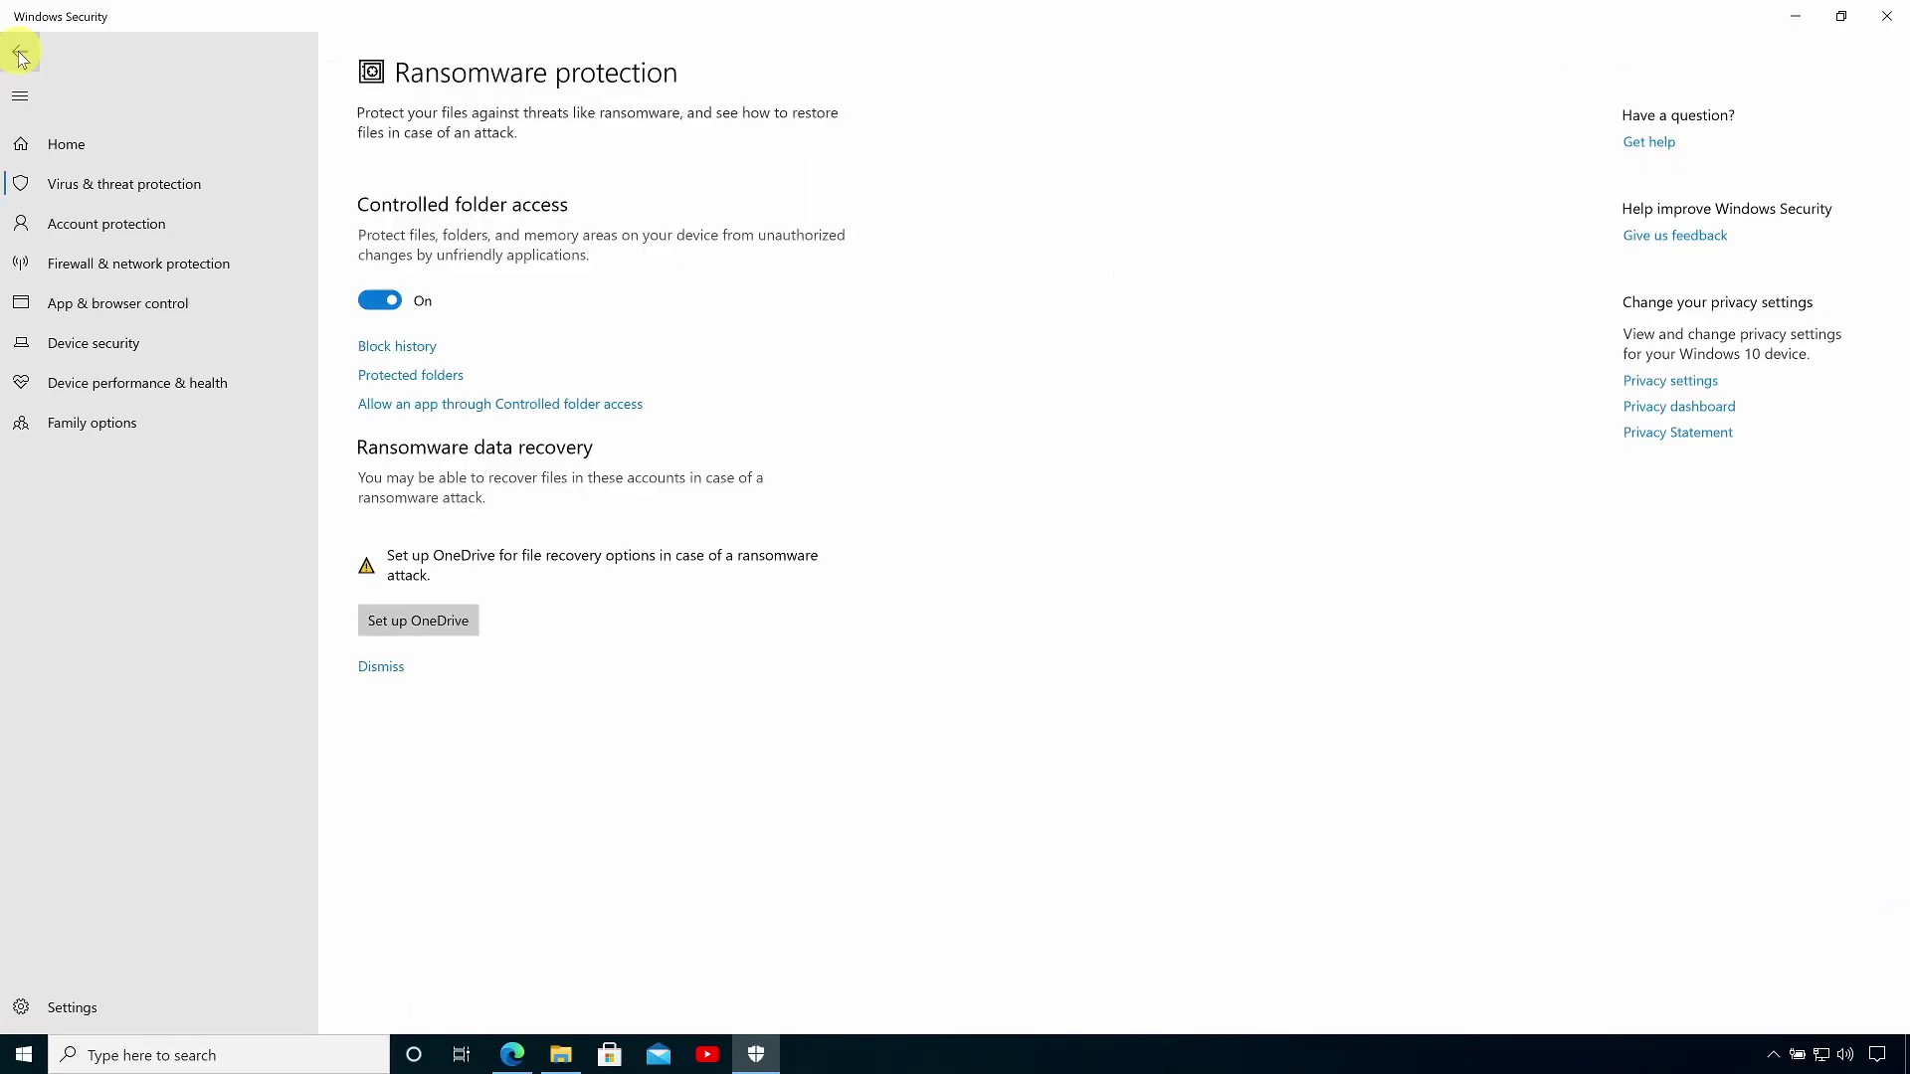
- Remove ransomware_testfile_unsigned.exe from the apps allowed through Controlled folder access
click(607, 403)
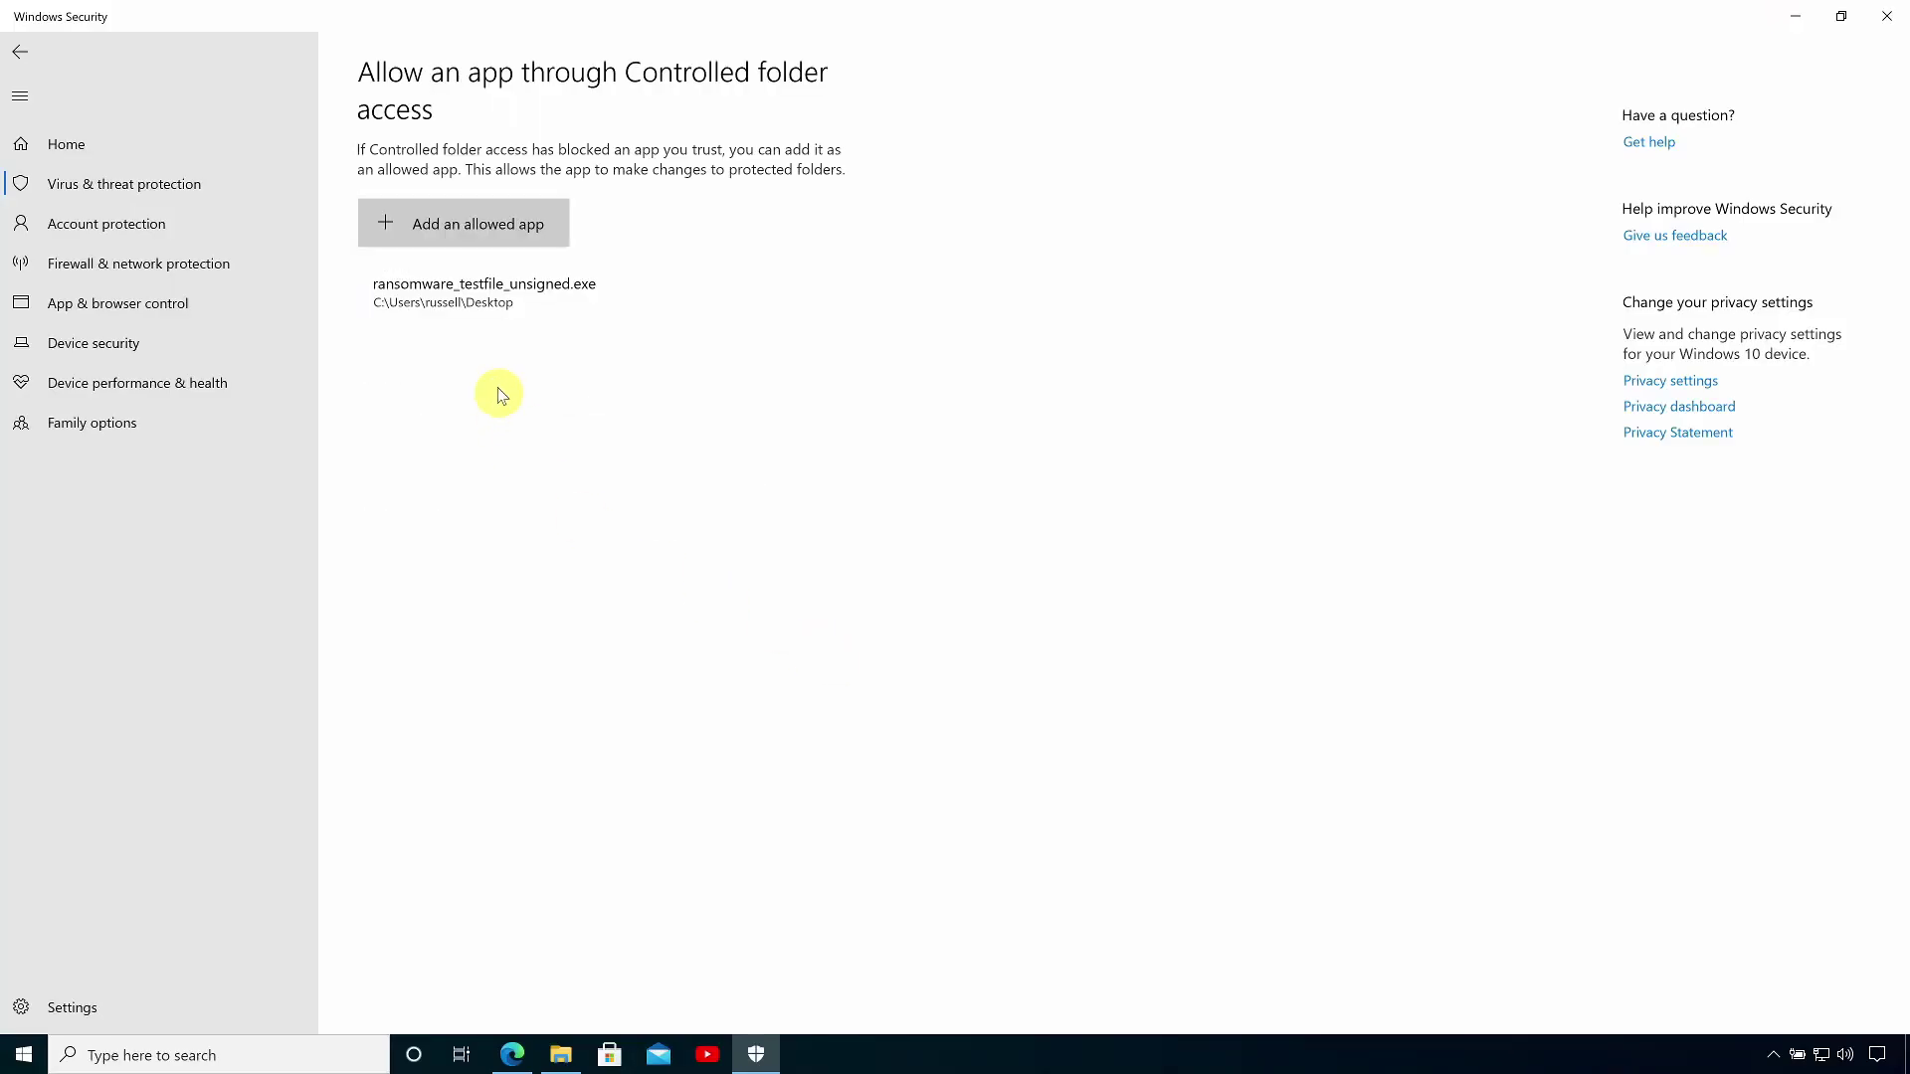
click(572, 291)
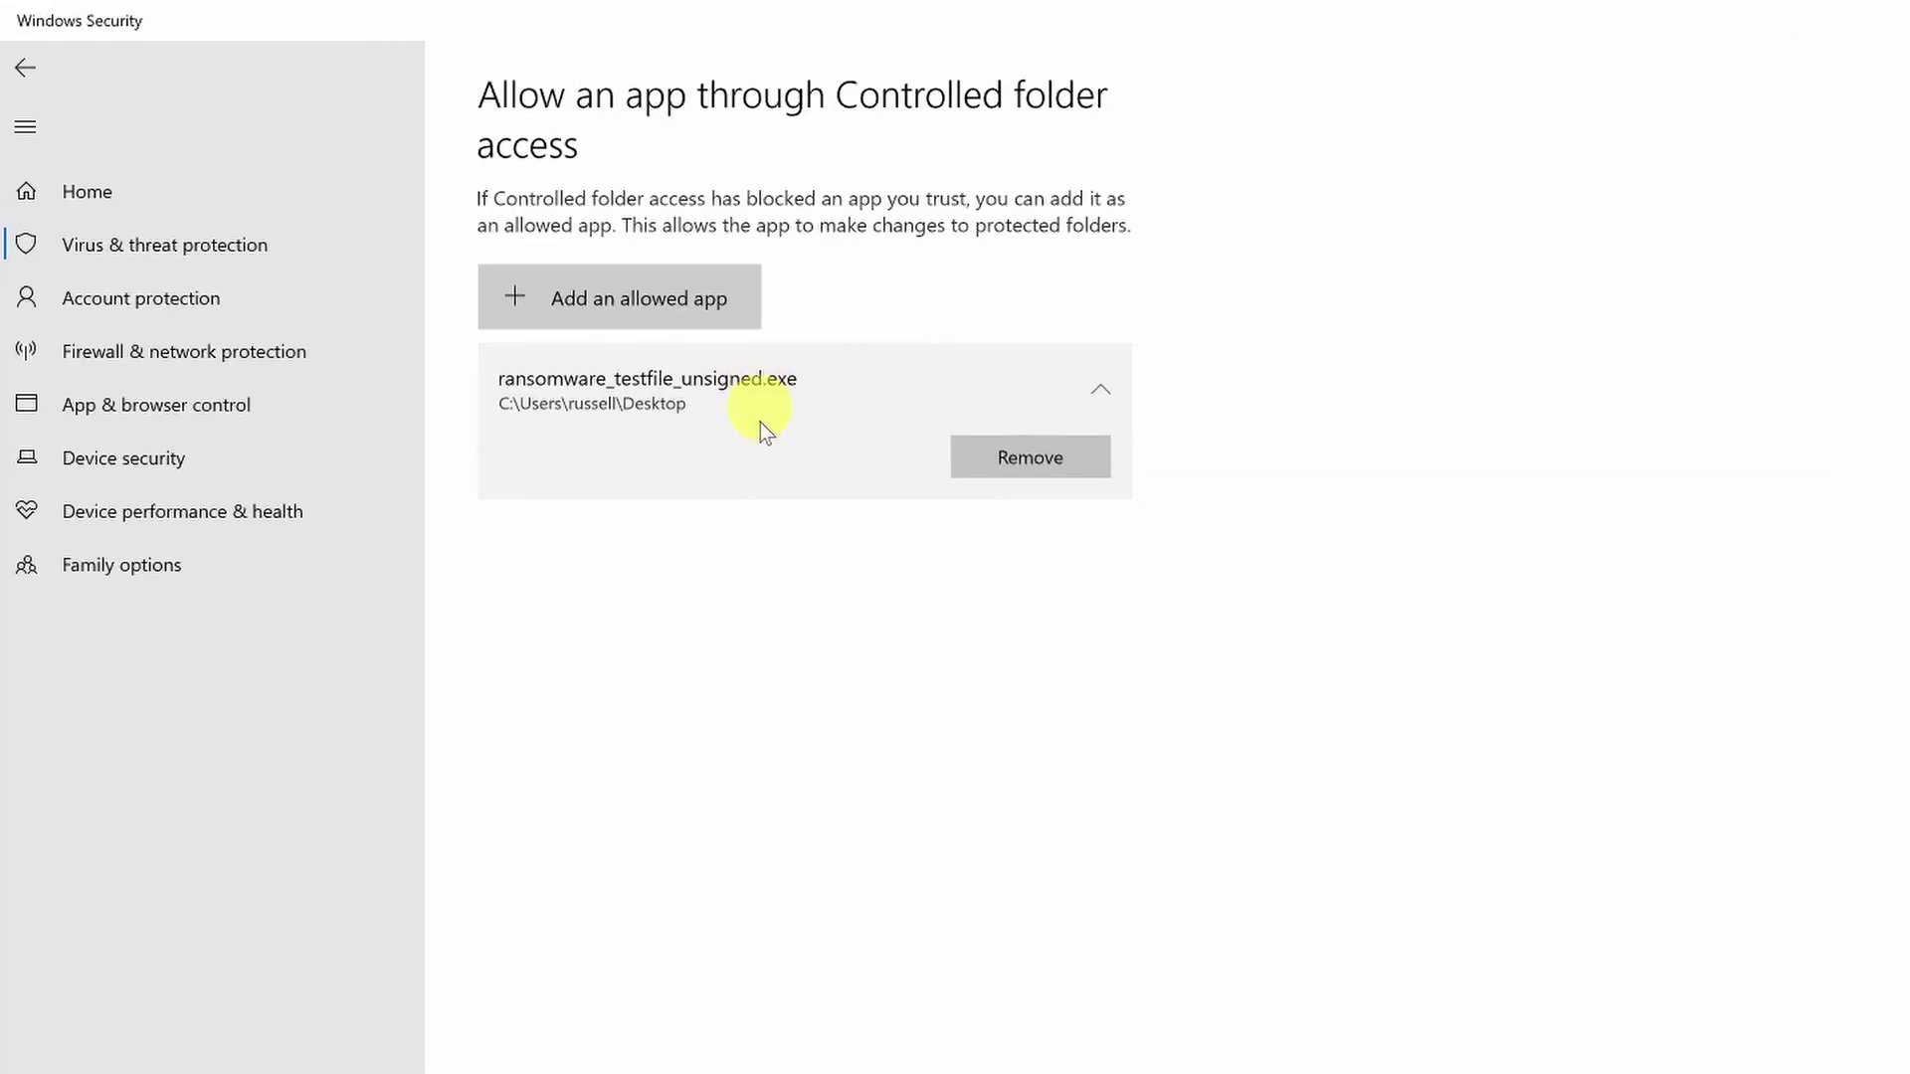
click(1067, 456)
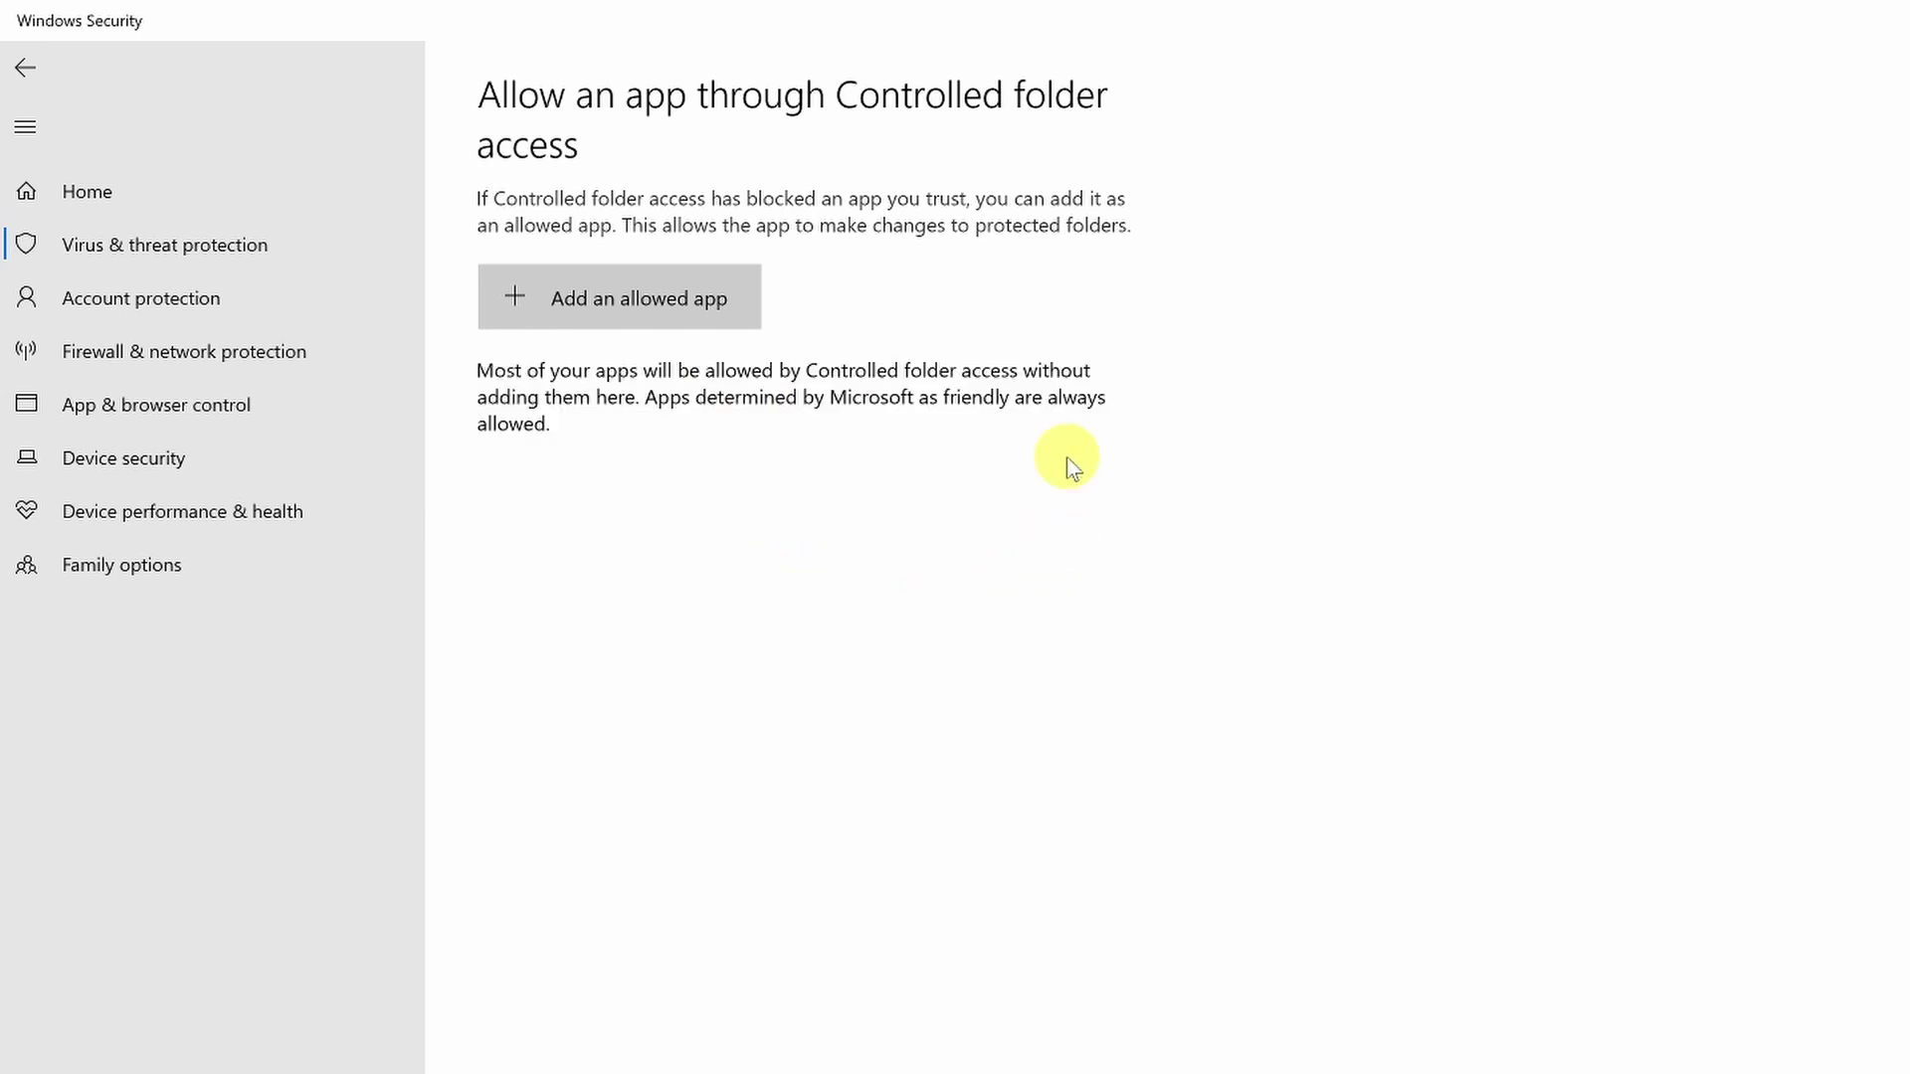